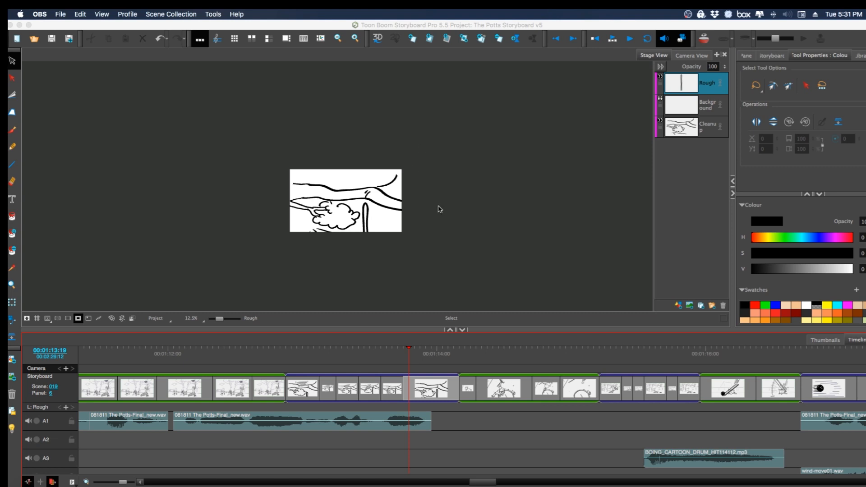
Move the playhead to the first panel of scene 020.
drag(480, 26, 489, 23)
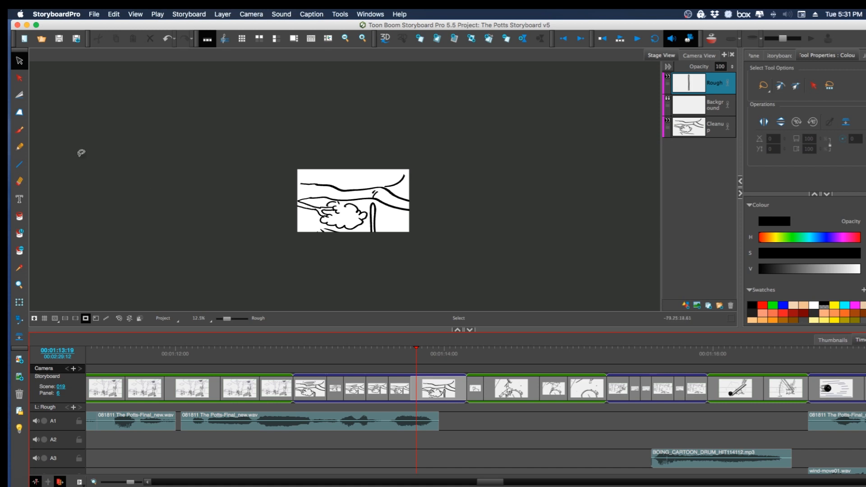
scroll(437, 218, up, 2)
scroll(437, 218, up, 2)
mouse_move(391, 209)
mouse_down()
mouse_move(526, 232)
mouse_move(570, 230)
mouse_up()
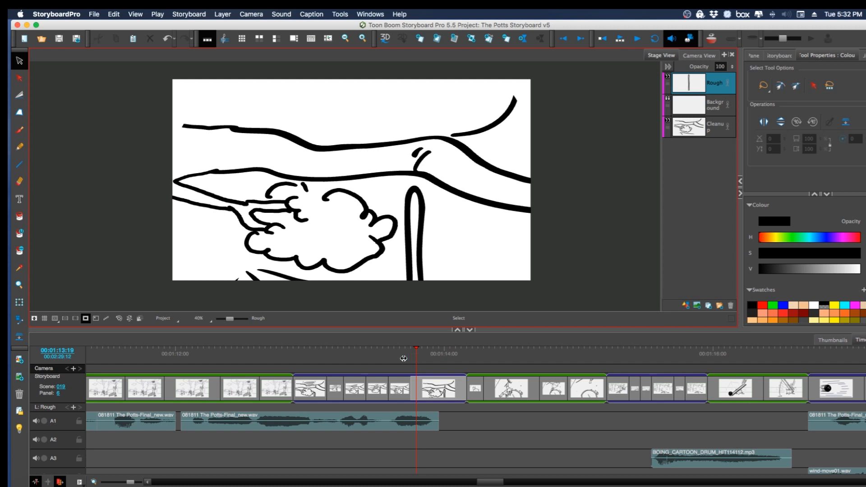
mouse_move(402, 358)
mouse_down()
mouse_move(169, 399)
mouse_move(478, 398)
mouse_move(521, 409)
mouse_move(207, 426)
mouse_move(270, 424)
mouse_move(354, 413)
mouse_move(388, 388)
mouse_move(550, 385)
mouse_move(628, 373)
mouse_move(484, 410)
mouse_move(495, 409)
mouse_move(490, 425)
mouse_up()
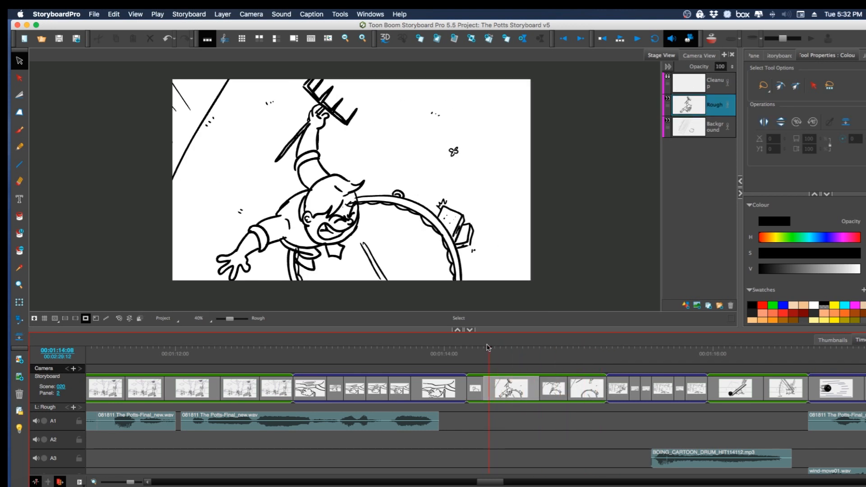
mouse_move(489, 349)
mouse_down()
mouse_move(463, 355)
mouse_move(578, 350)
mouse_move(474, 374)
mouse_move(545, 371)
mouse_move(475, 386)
mouse_up()
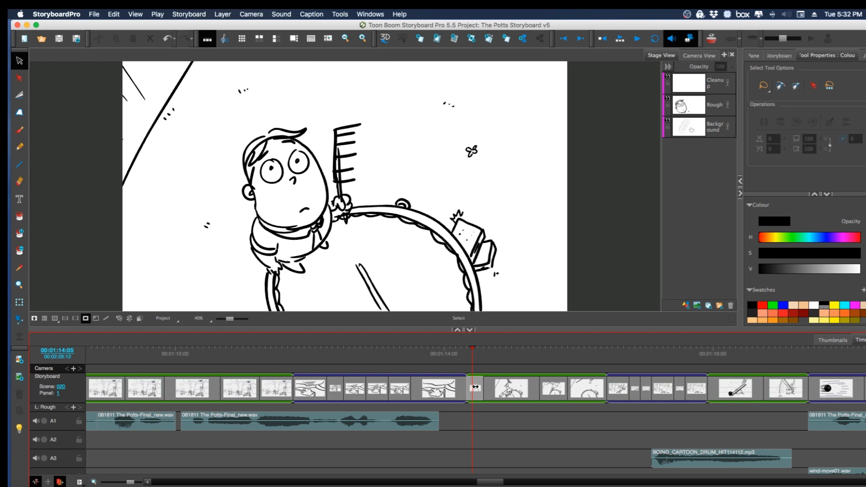
drag(456, 246, 462, 239)
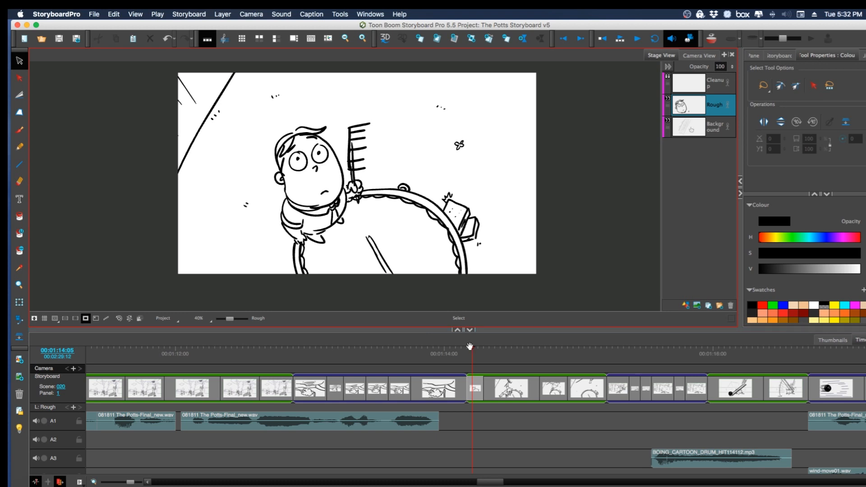
mouse_move(471, 356)
mouse_down()
mouse_move(451, 361)
mouse_move(596, 370)
mouse_move(514, 374)
mouse_move(596, 378)
mouse_move(475, 395)
mouse_move(483, 393)
mouse_up()
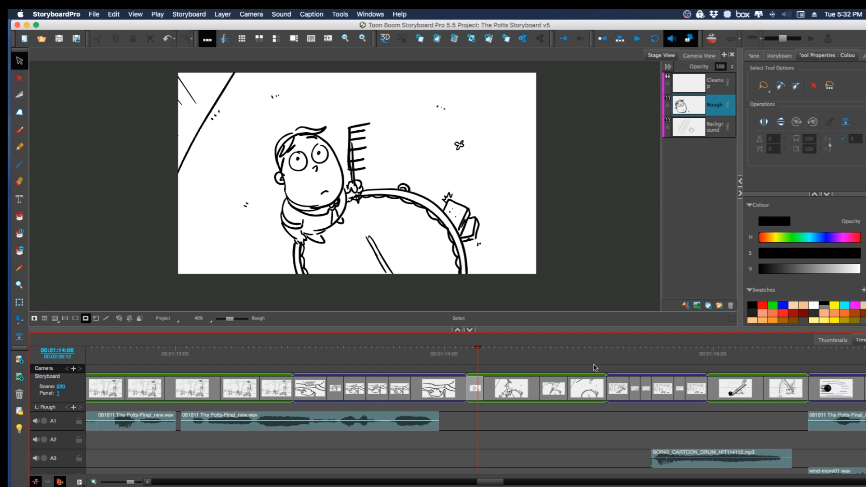
drag(515, 26, 511, 26)
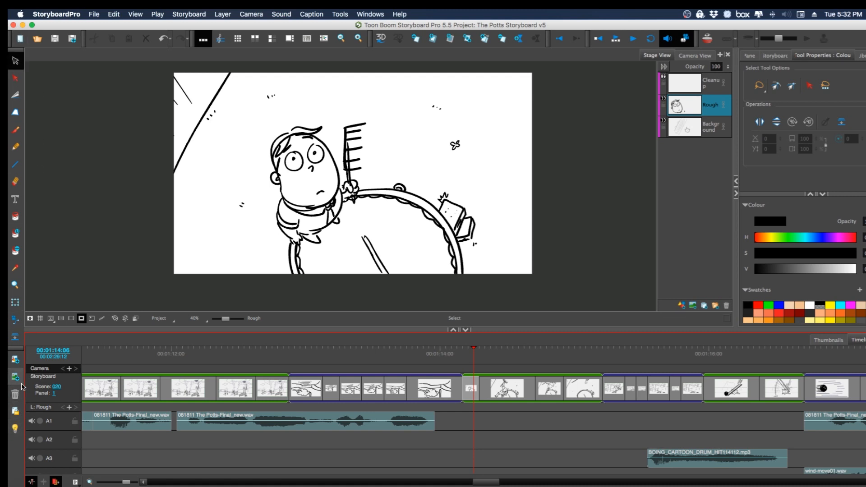
Activate the Camera tool and display its Tool Properties.
click(16, 321)
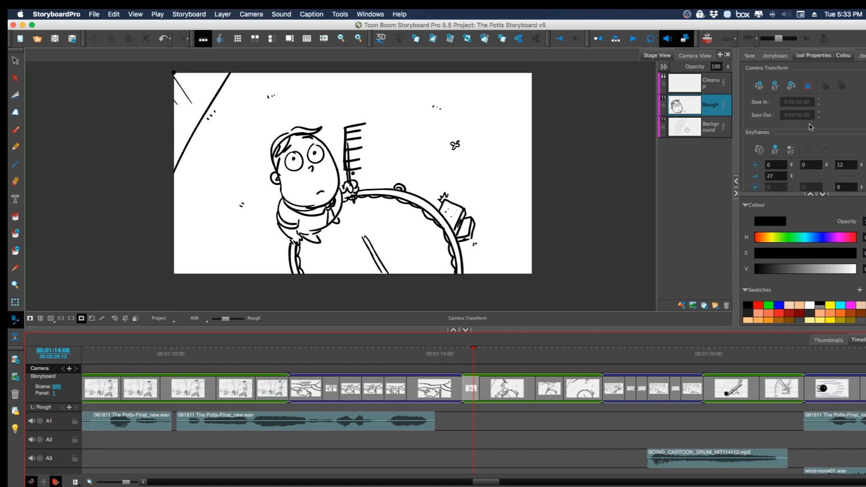
click(842, 66)
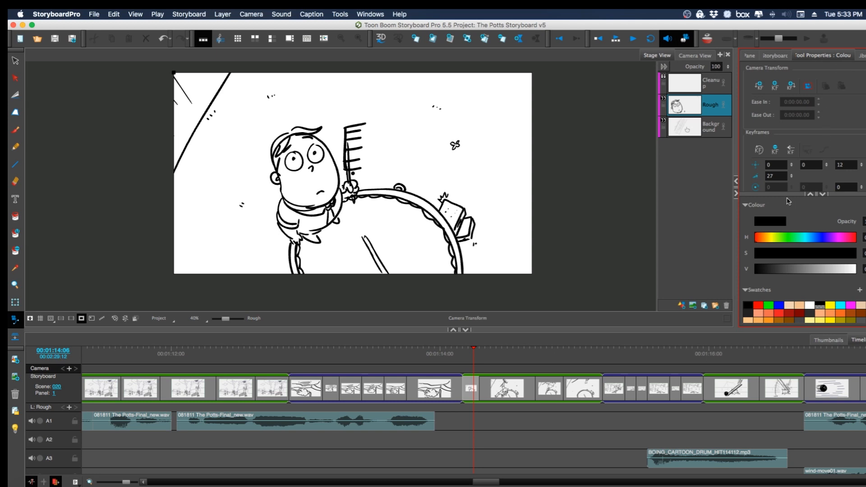
drag(781, 195, 781, 204)
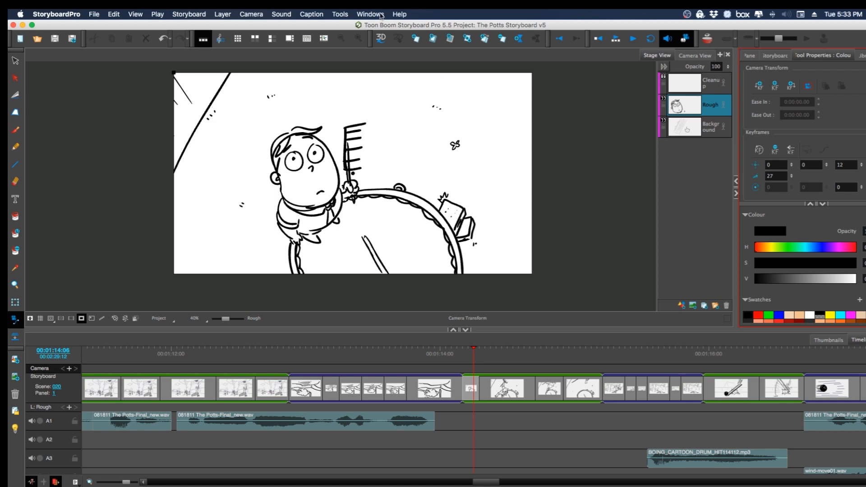
click(381, 14)
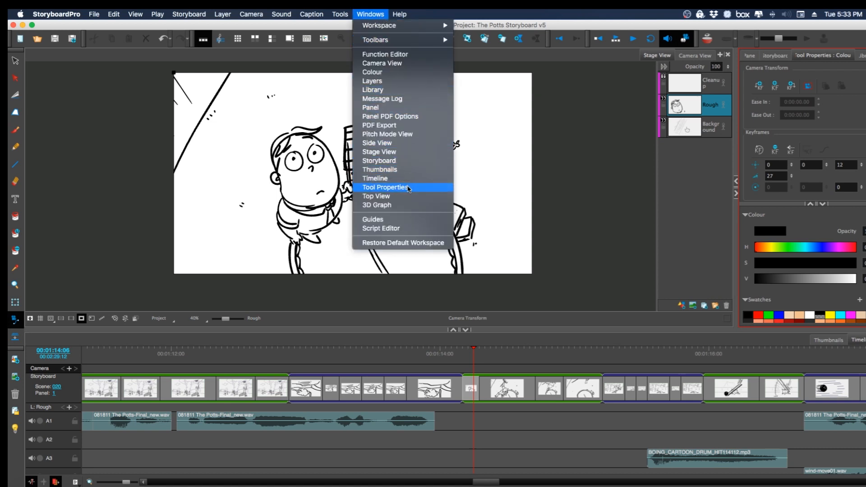
click(410, 187)
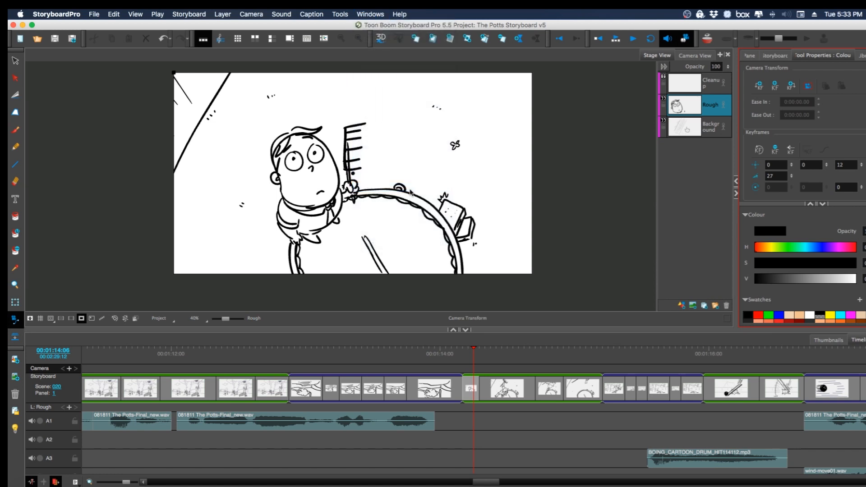
click(776, 56)
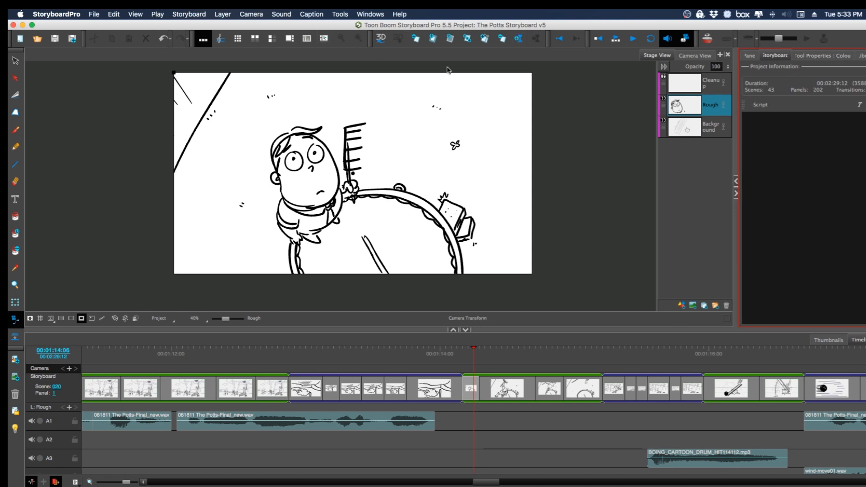
click(369, 14)
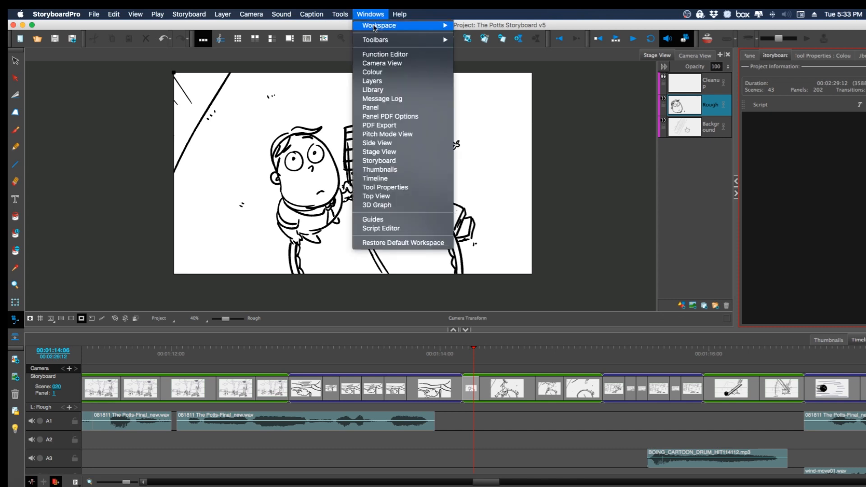
click(411, 190)
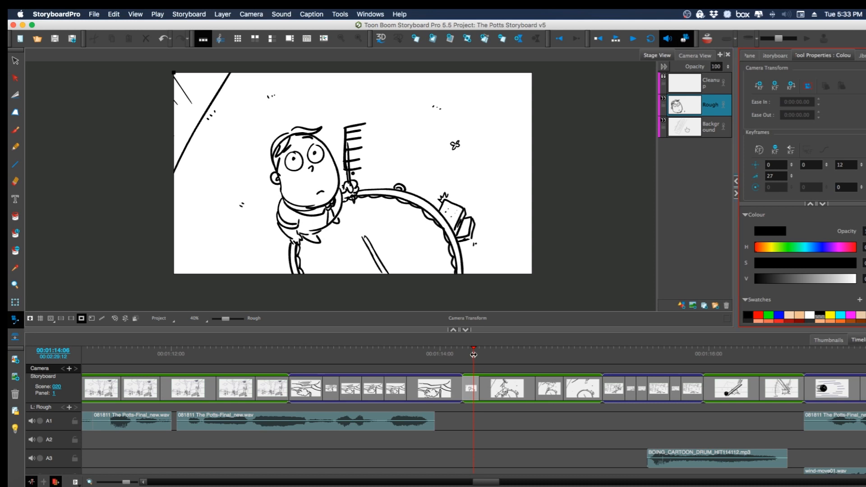
Turn off the camera mask so the artwork outside the camera frame shows in scene 020, panel 1.
mouse_move(474, 355)
mouse_down()
mouse_move(459, 355)
mouse_move(468, 357)
mouse_up()
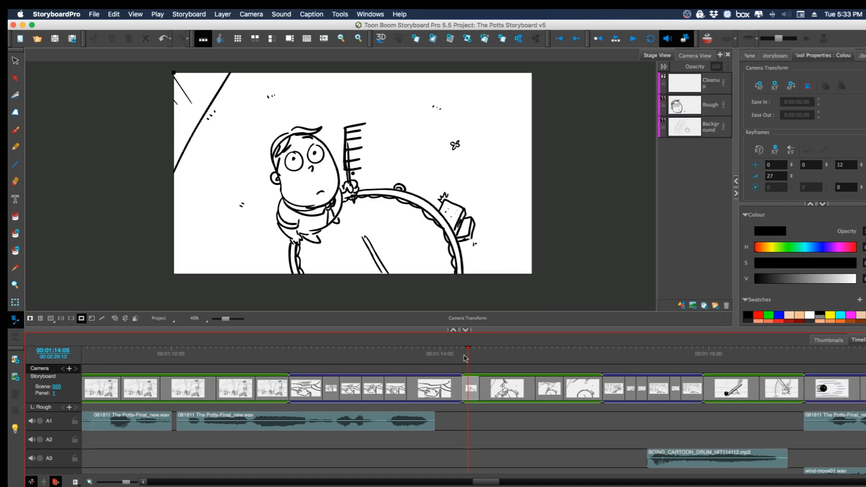
click(82, 319)
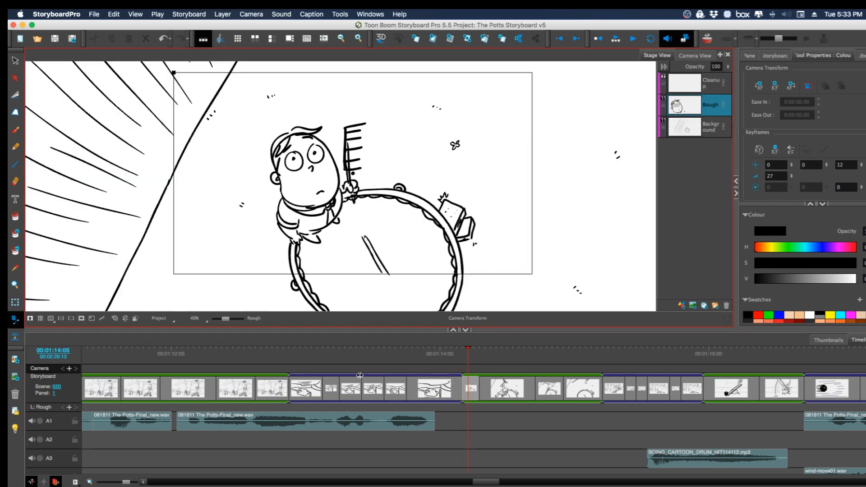
drag(456, 357, 469, 353)
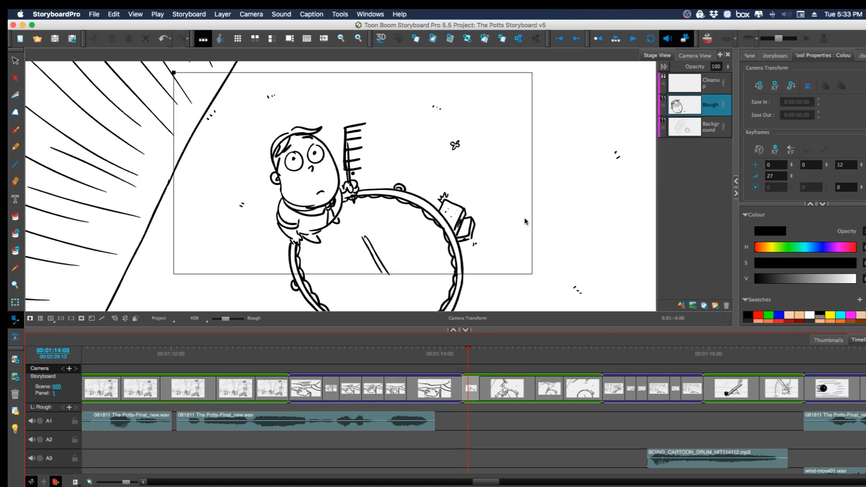
Place the playhead at 00:01:14:09 in scene 020, panel 2.
key(1)
key(1)
click(559, 237)
key(1)
key(1)
key(1)
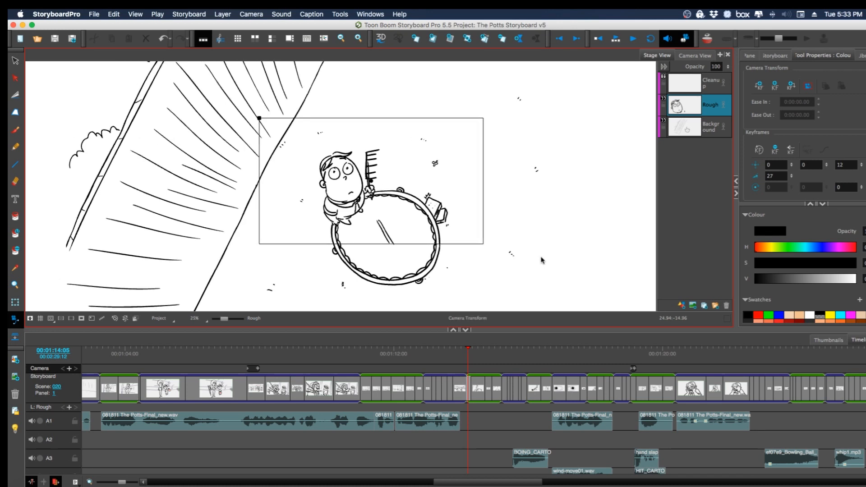
click(466, 353)
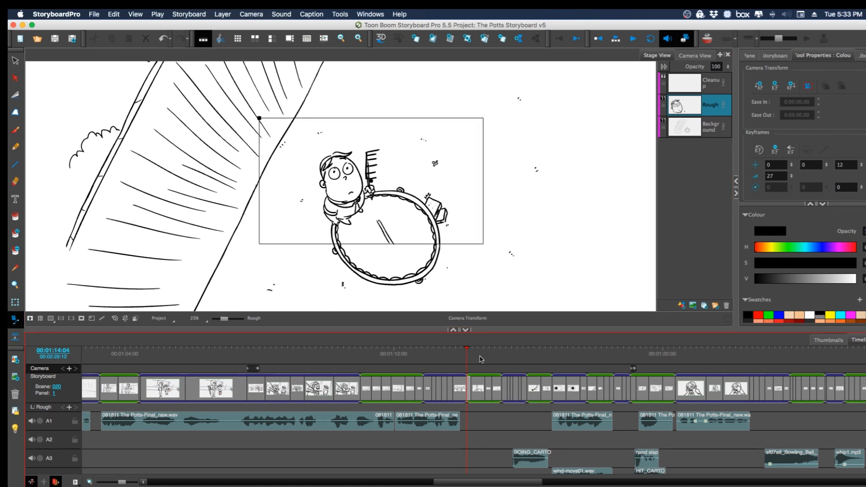
click(480, 359)
key(2)
key(2)
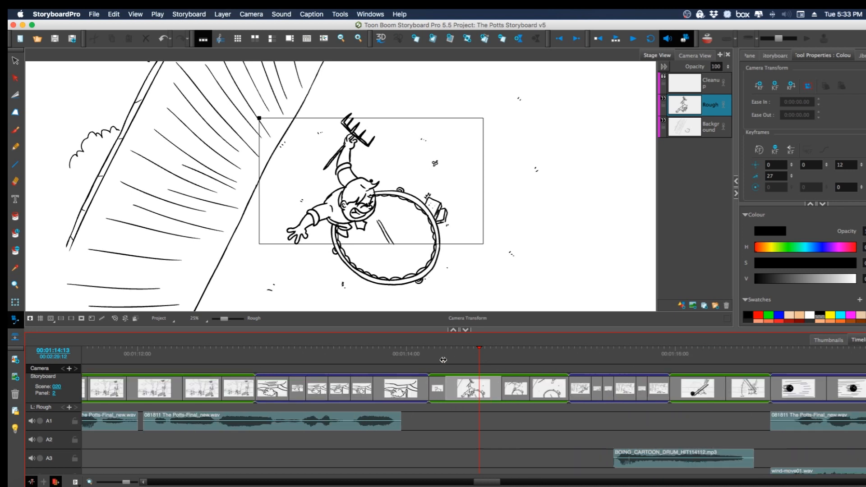
mouse_move(444, 360)
mouse_down()
mouse_move(425, 360)
mouse_move(457, 360)
mouse_up()
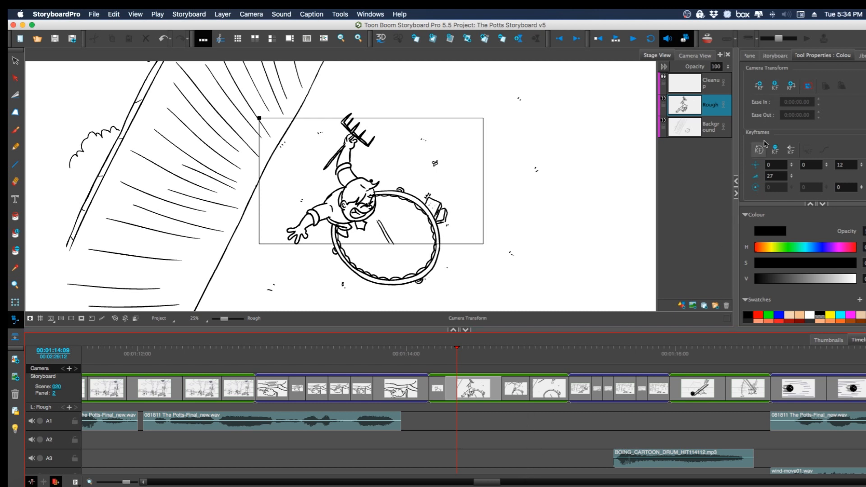
Try a camera keyframe at the start of scene 020's panel 2 and another at 00:01:14:09, removing each one.
click(761, 87)
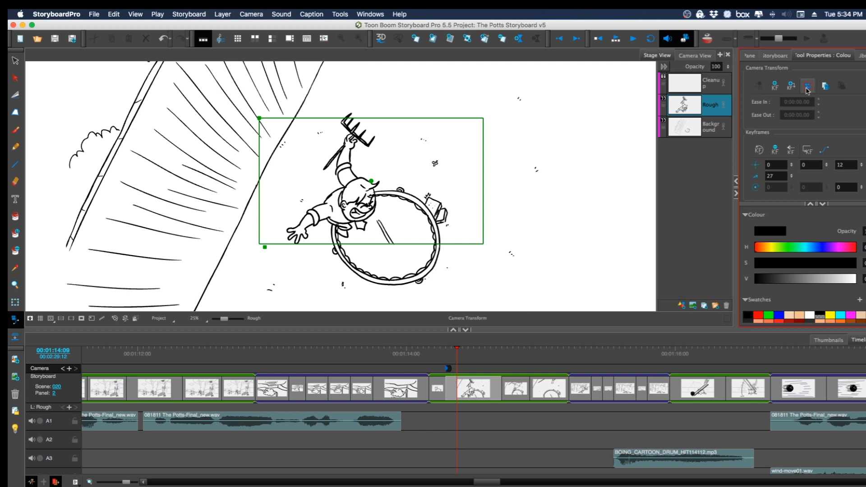
click(807, 87)
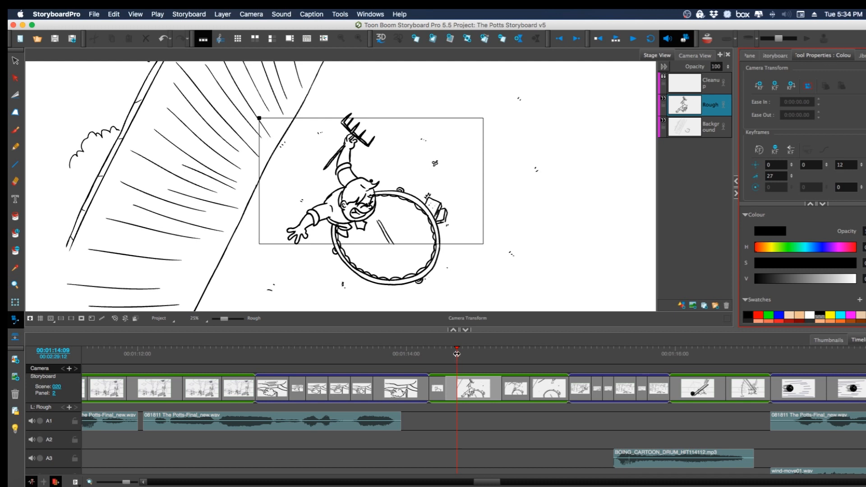
drag(457, 351, 457, 354)
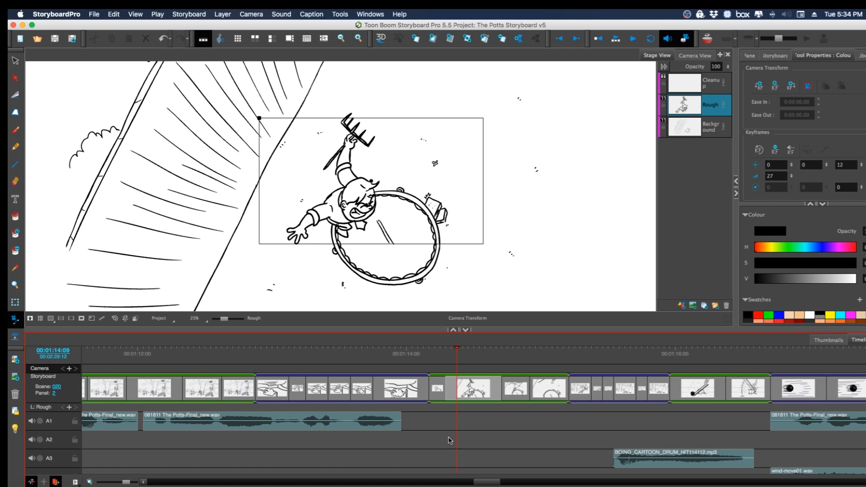
click(775, 86)
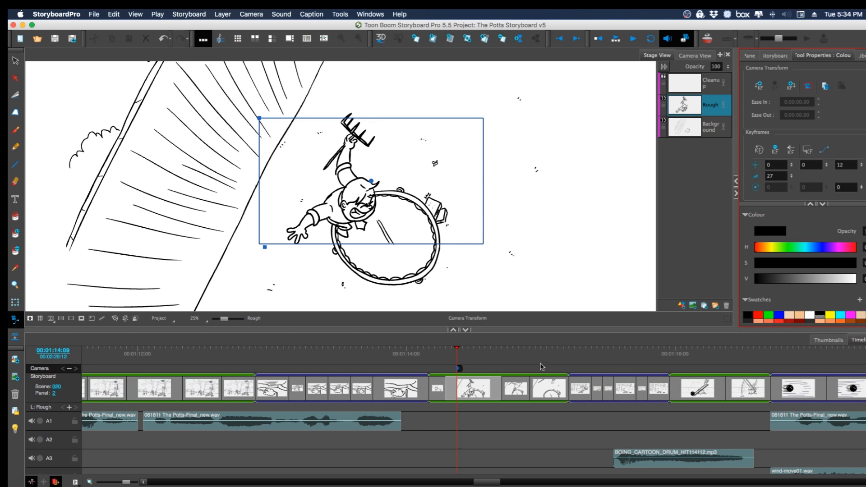
click(812, 87)
Try a camera keyframe at the start of scene 021's first panel with the playhead at 00:01:15:08, and undo it.
drag(456, 354, 586, 350)
click(760, 85)
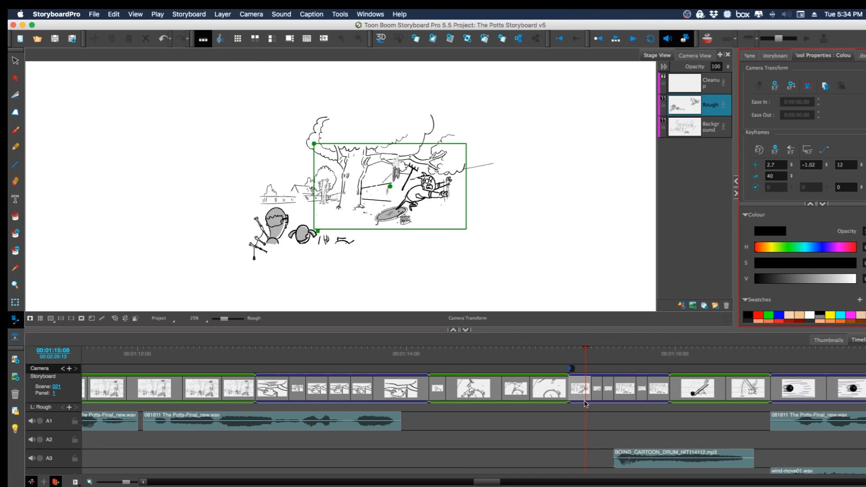
key(super+z)
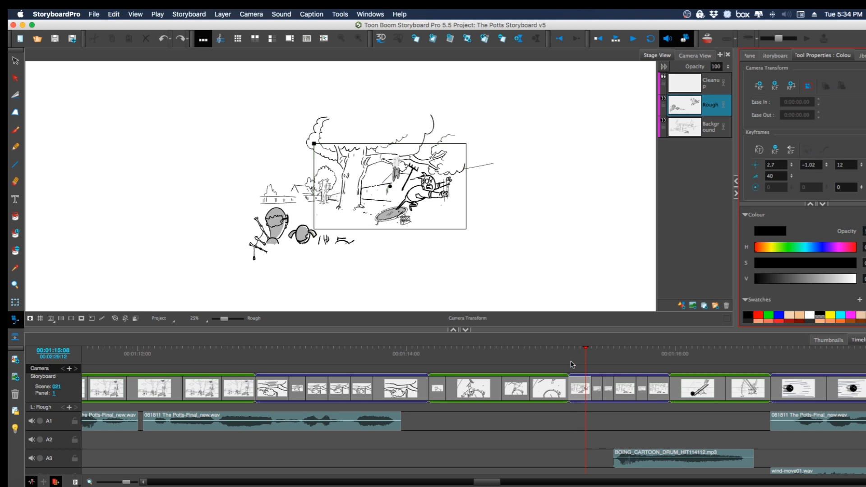
Return to 00:01:14:09 in scene 020, try a camera keyframe at the start of panel 2, and undo it.
click(457, 365)
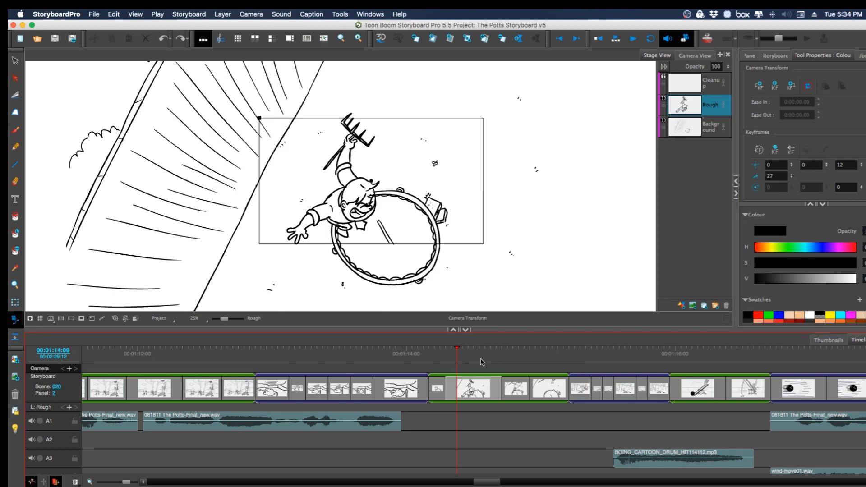
click(759, 85)
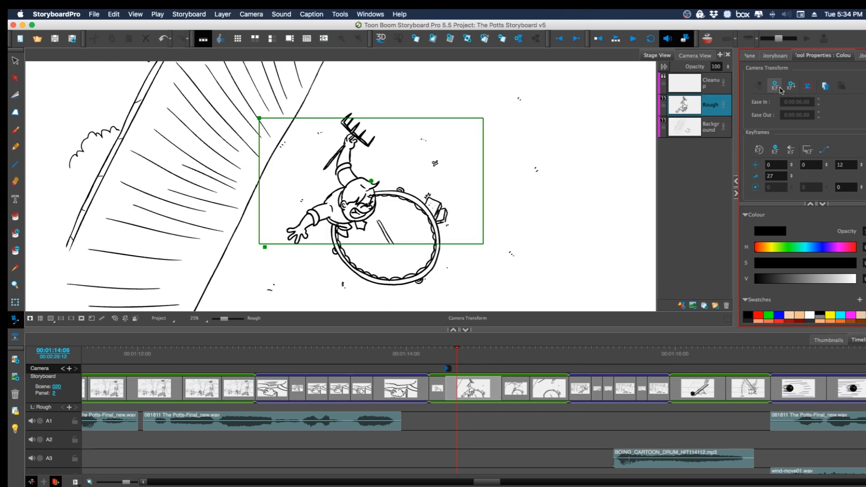
key(super+z)
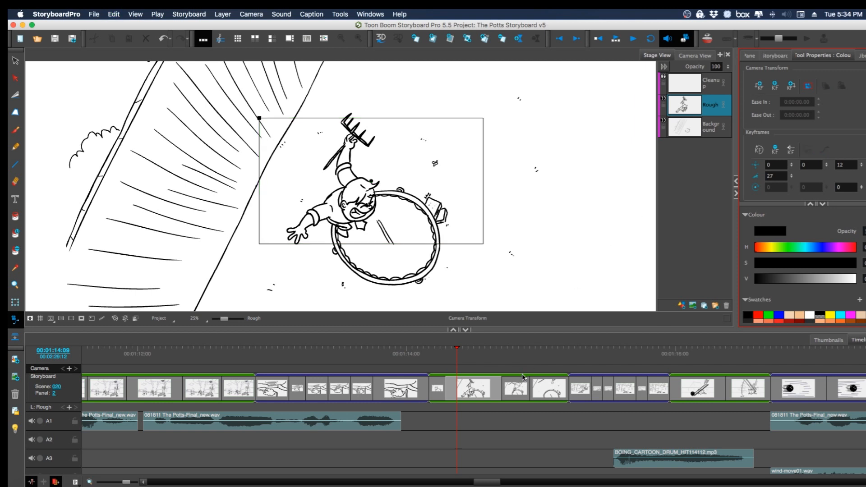
Try camera keyframes at the current frame and at the end of panel 2, undoing each, and move the playhead to 00:01:14:11.
click(776, 86)
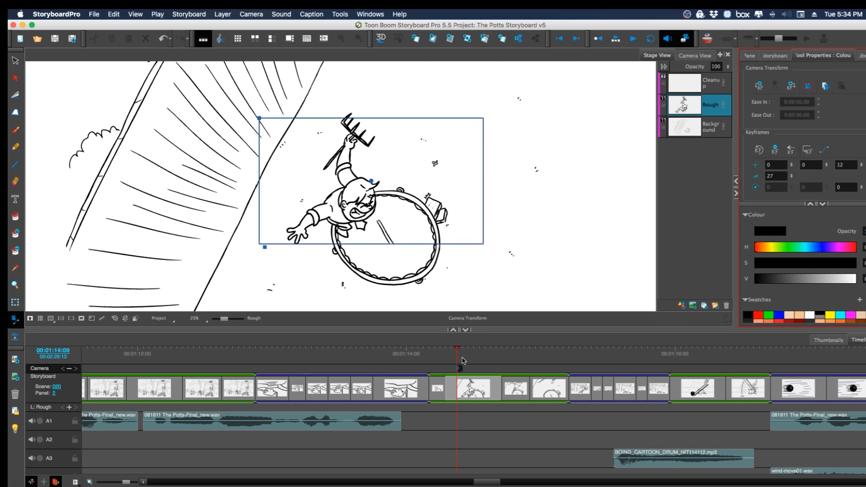
key(super+z)
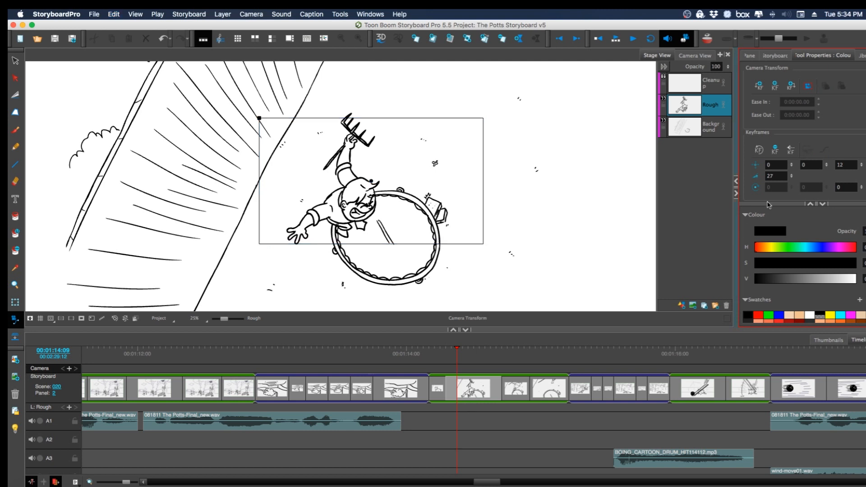
click(792, 85)
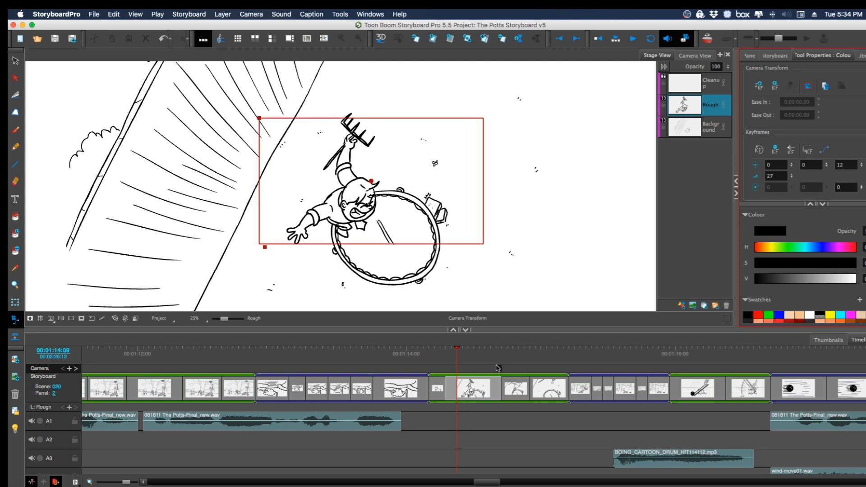
key(super+z)
mouse_move(460, 359)
mouse_down()
mouse_move(493, 359)
mouse_move(468, 359)
mouse_up()
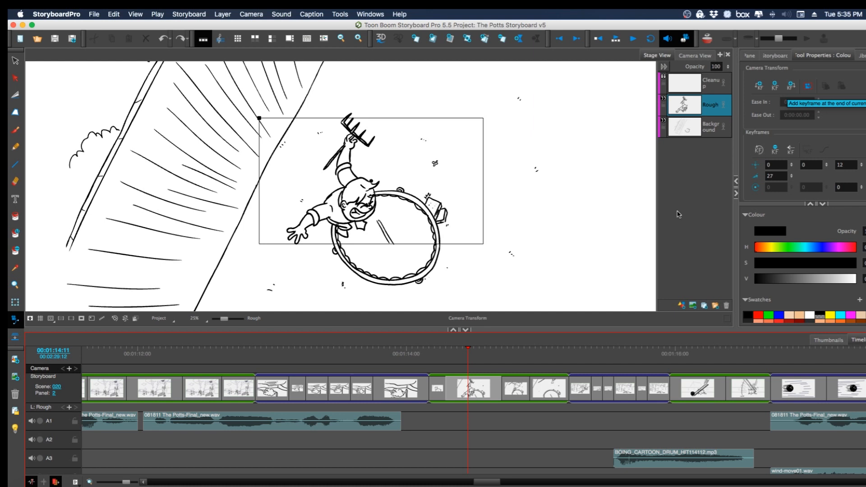
Try camera keyframes at 00:01:14:09 and at the end of panel 2, scrub through them, and clear the panel's camera keyframes.
mouse_move(468, 359)
mouse_down()
mouse_move(421, 359)
mouse_move(457, 360)
mouse_up()
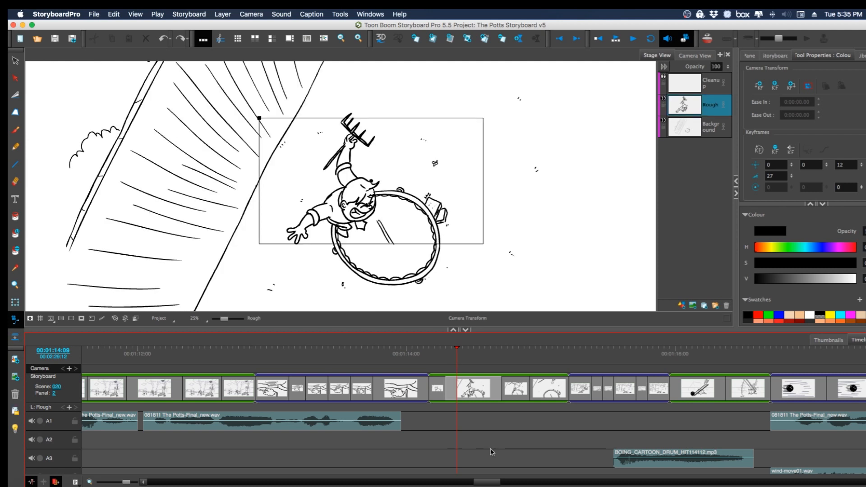
click(465, 370)
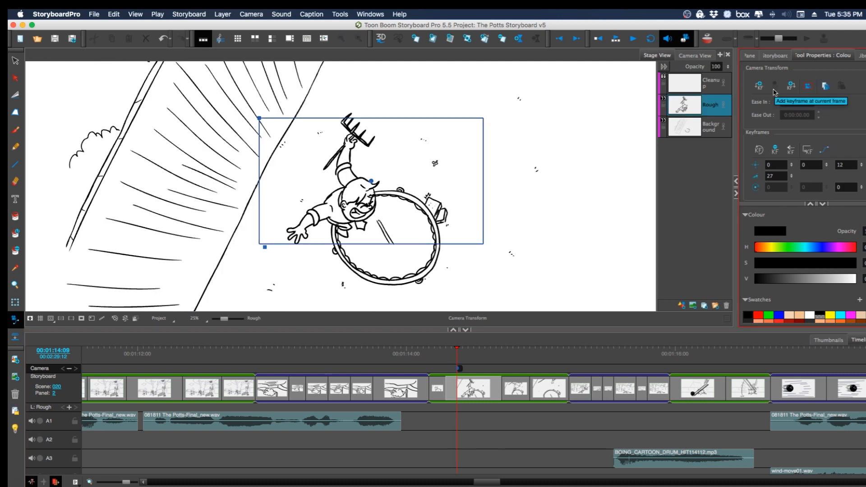
drag(457, 354, 491, 357)
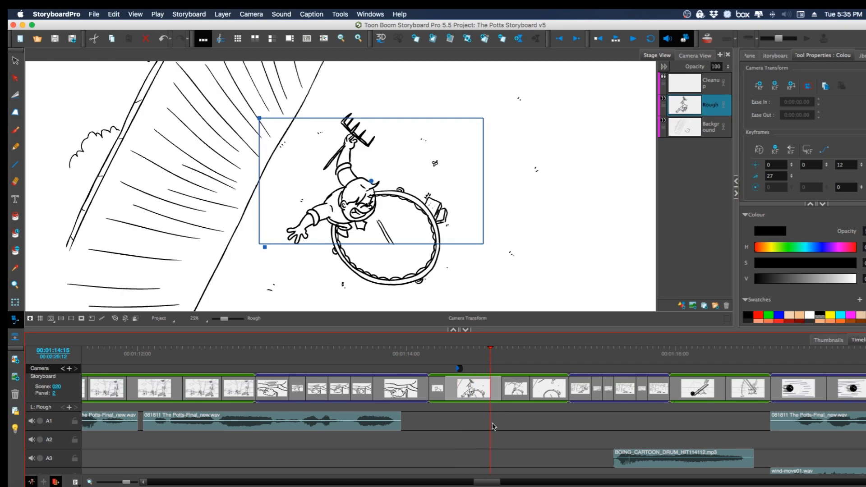
click(492, 351)
click(792, 86)
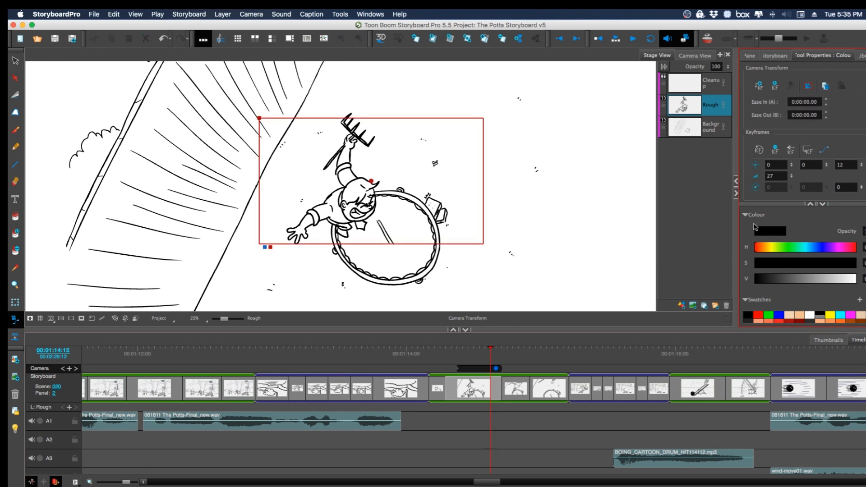
click(462, 355)
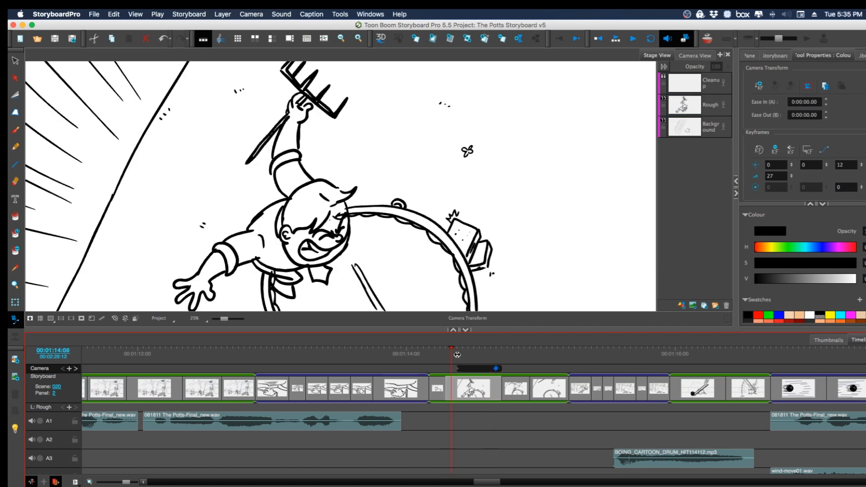
click(466, 356)
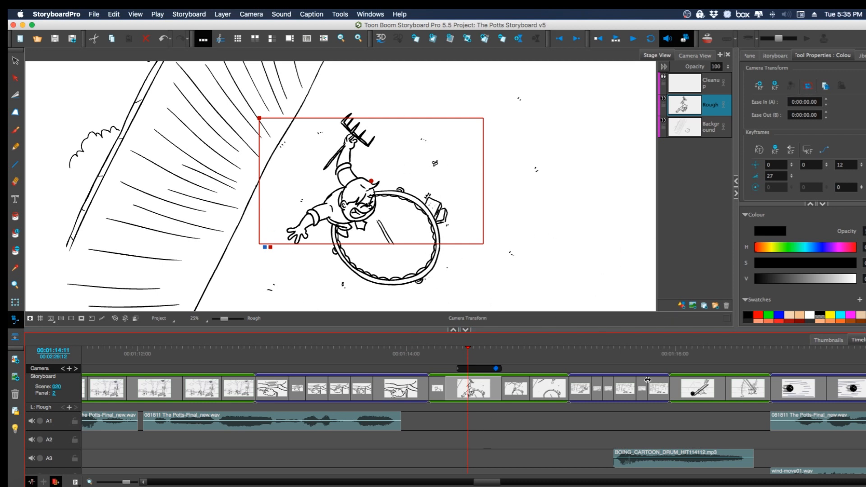
click(808, 86)
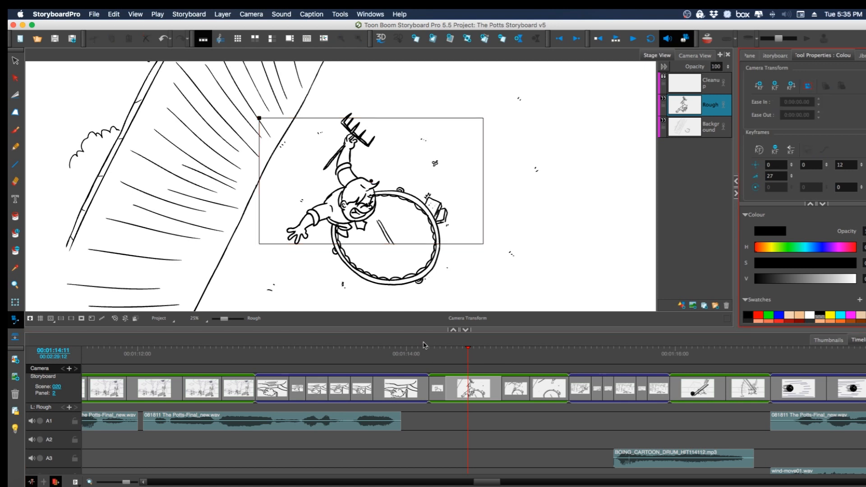
Show the Stage view with the camera mask and turn the mask off again.
click(19, 323)
click(81, 318)
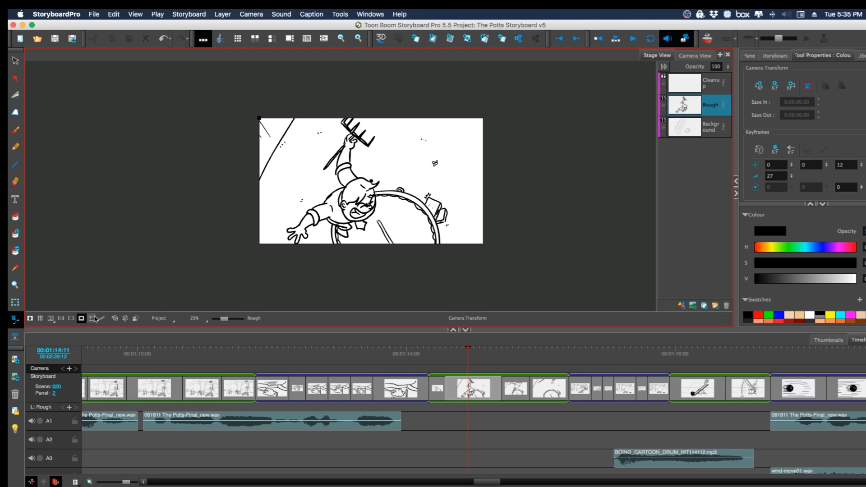
click(81, 318)
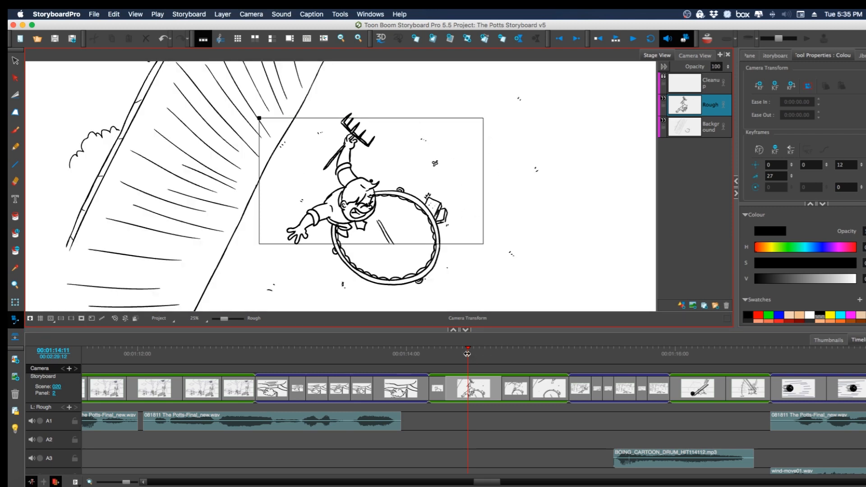
At 00:01:14:09 in panel 2, add camera keyframes at the current frame, the panel's end and its start.
drag(456, 355, 457, 355)
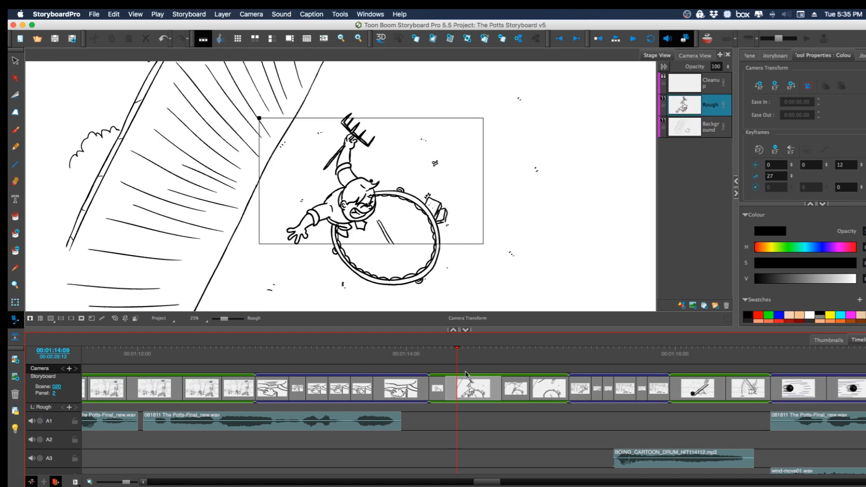
click(775, 85)
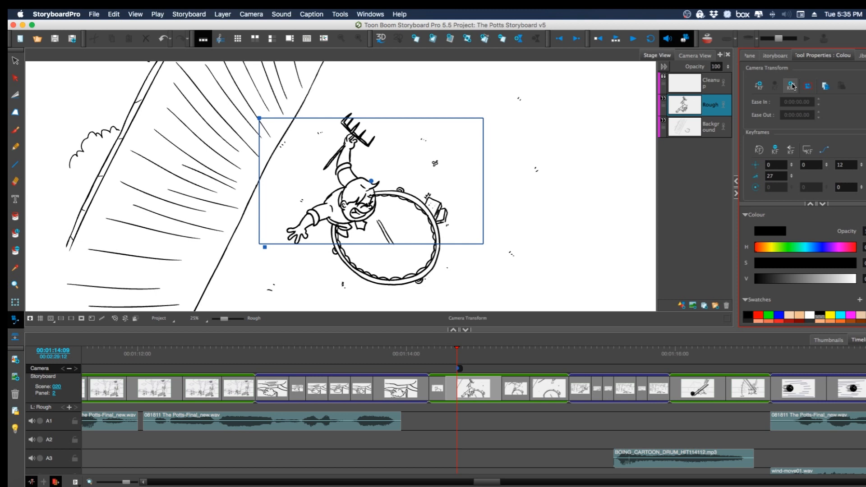
click(792, 86)
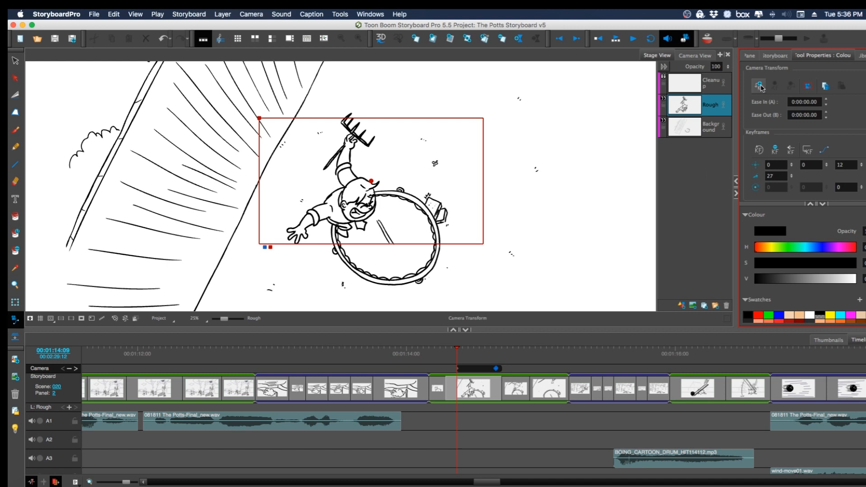
click(760, 86)
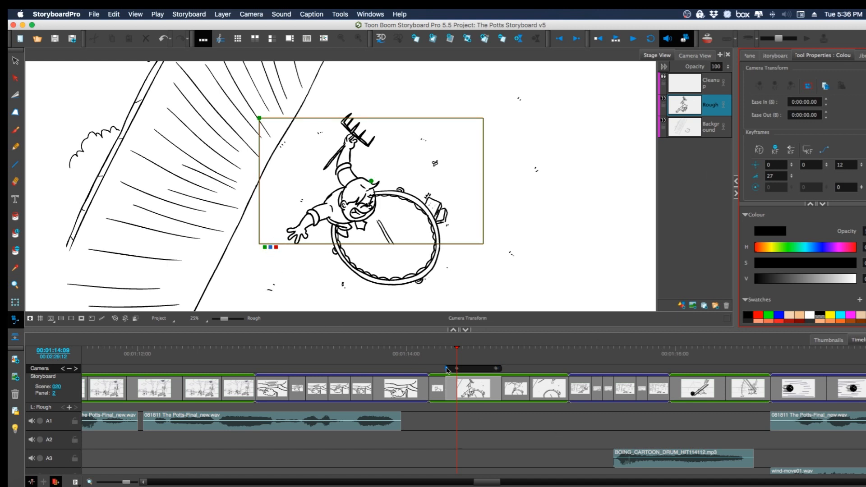
Select the start, middle and end camera keyframes in turn, and delete the one at the start of panel 2.
click(447, 369)
click(280, 279)
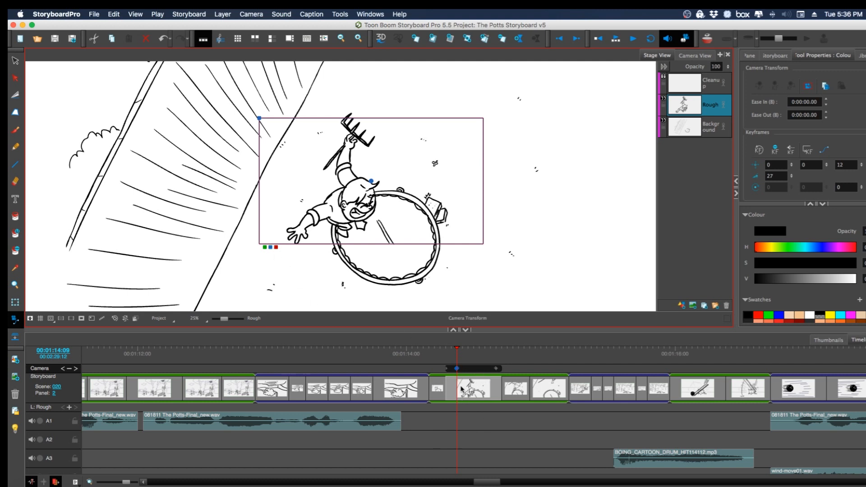
click(275, 247)
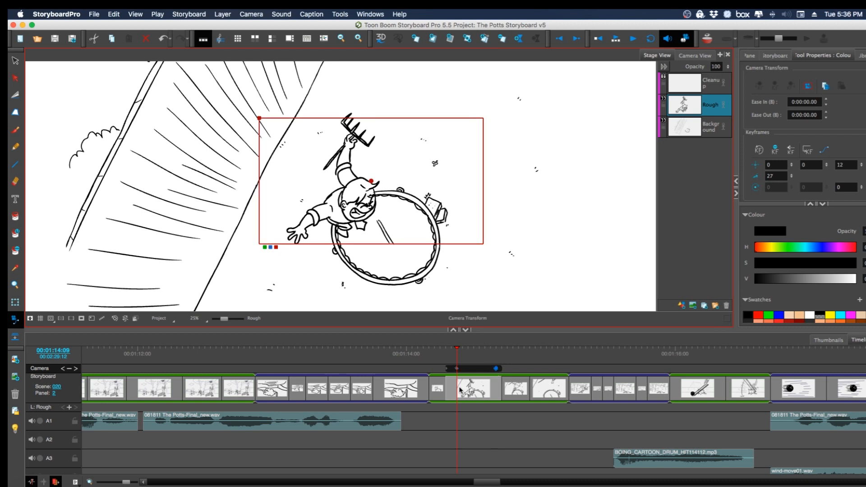
click(265, 247)
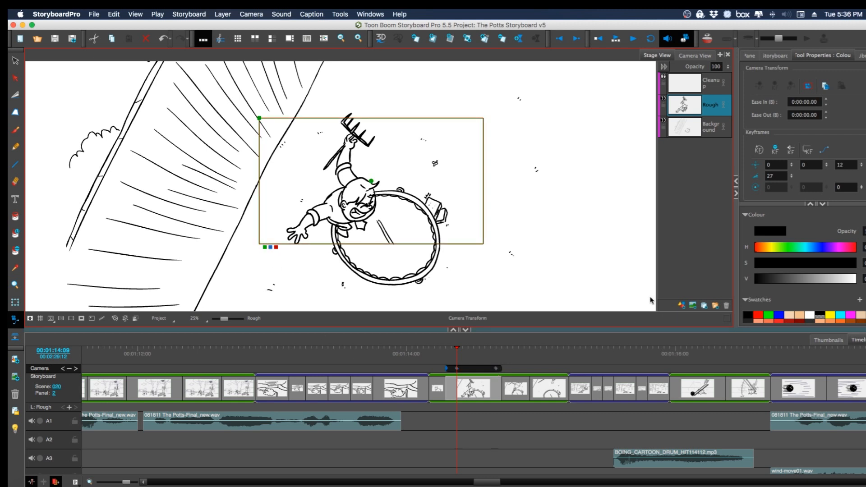
click(447, 369)
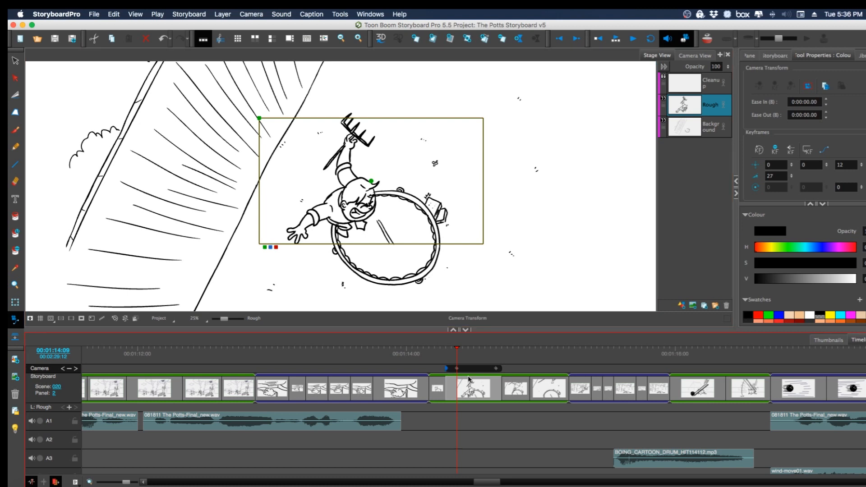
key(Delete)
Select the two remaining camera keyframes in the timeline and move the playhead to the end keyframe.
mouse_move(456, 353)
mouse_down()
mouse_move(412, 357)
mouse_move(458, 363)
mouse_up()
click(458, 368)
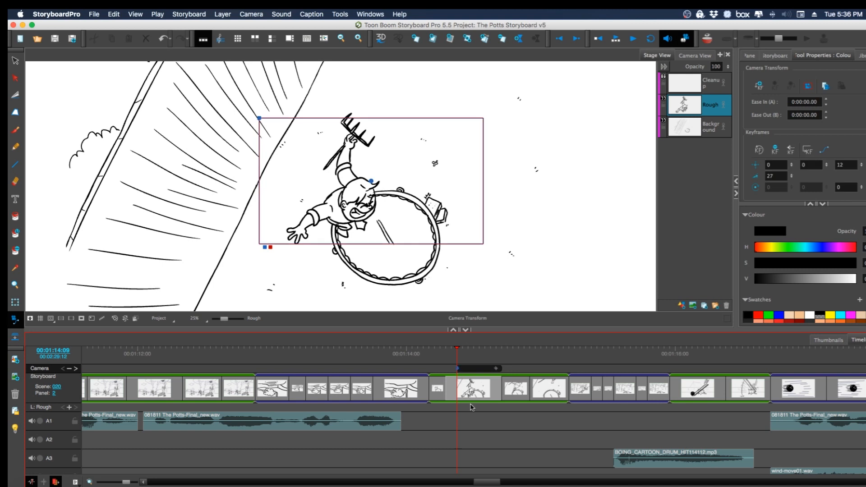
click(496, 369)
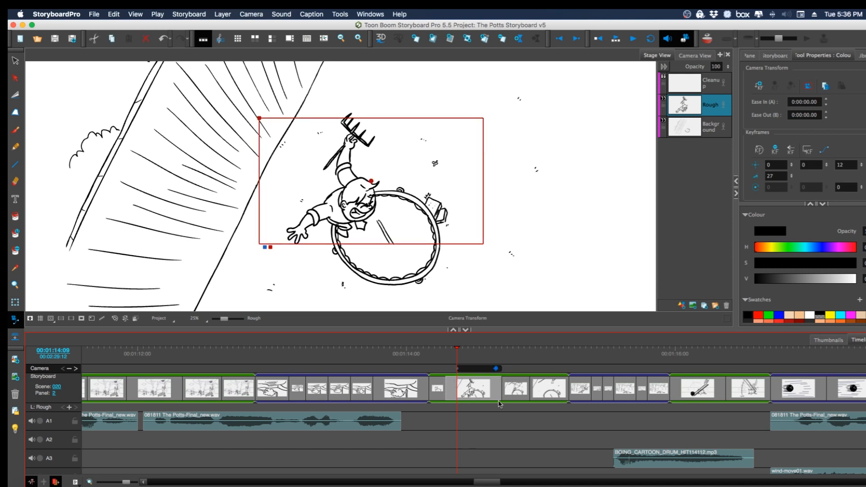
drag(456, 351, 451, 350)
click(498, 369)
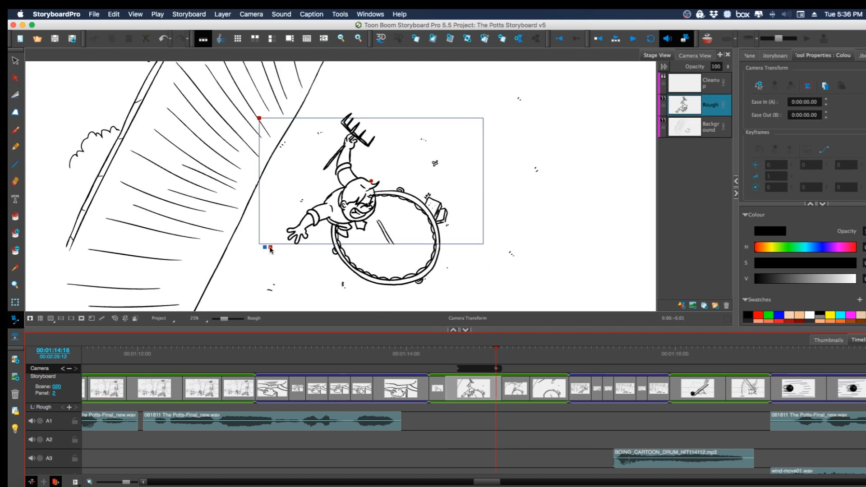
Switch between the first and end camera keyframes using their coloured markers below the camera frame.
click(271, 250)
click(271, 247)
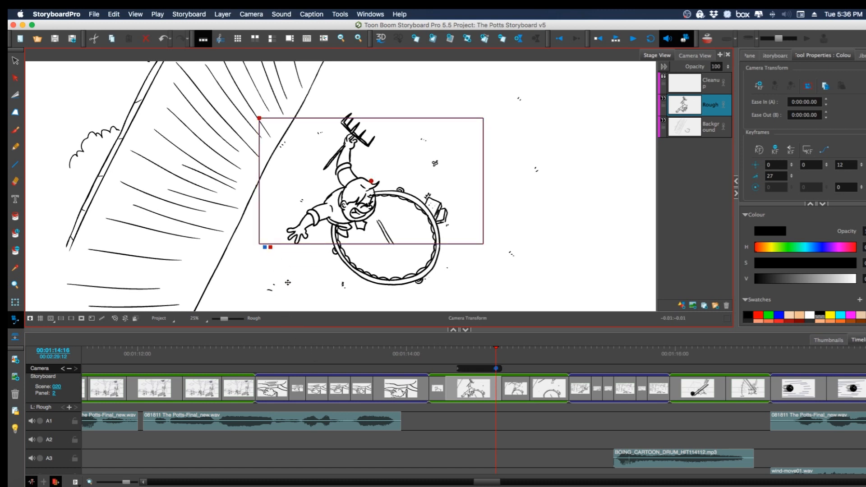
click(264, 247)
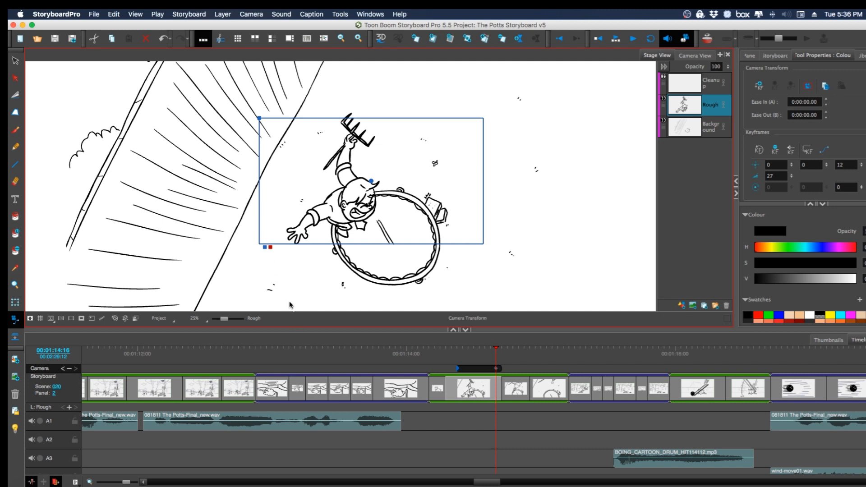
click(271, 247)
click(265, 247)
click(271, 247)
Shrink the end keyframe's camera frame to 6.31 and move it down over the wheel to 2.2, -9.51.
click(496, 369)
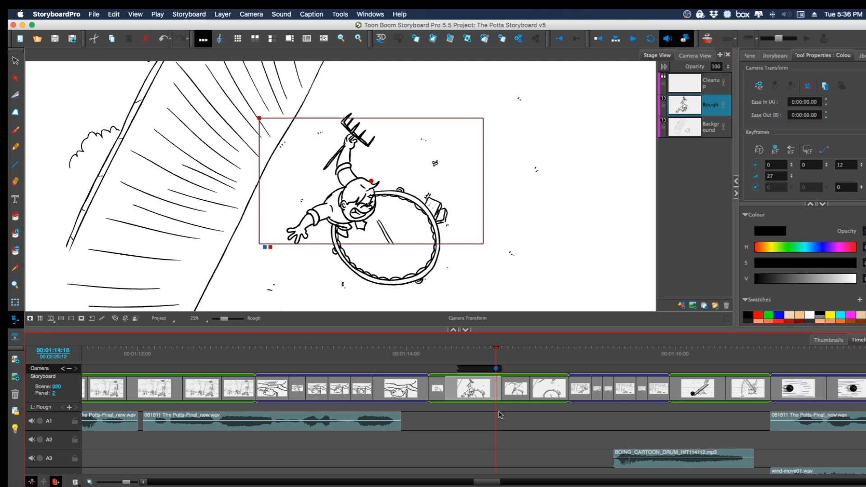
drag(259, 118, 311, 147)
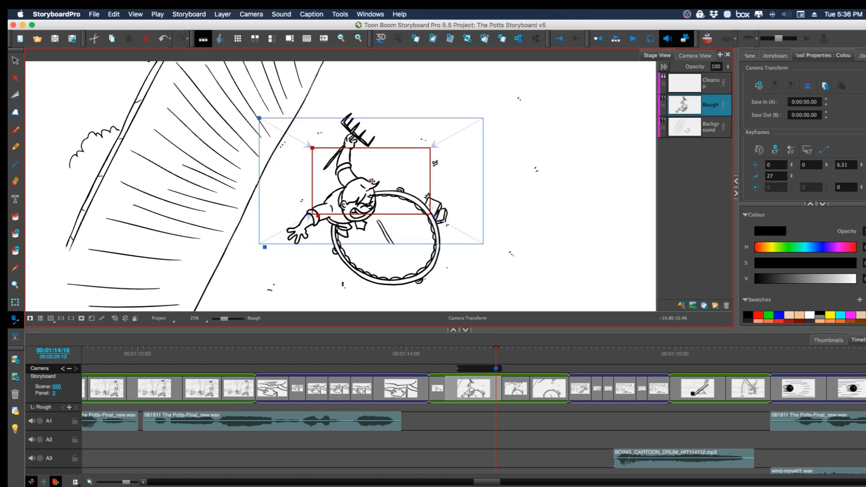
drag(373, 182, 387, 231)
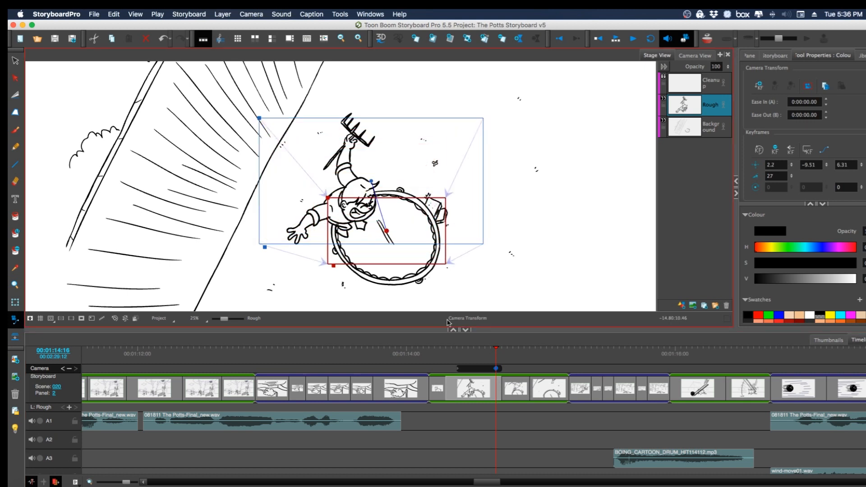
With the playhead at 00:01:14:07, move the first keyframe's camera frame to 0.33, -2.58.
drag(497, 356, 448, 371)
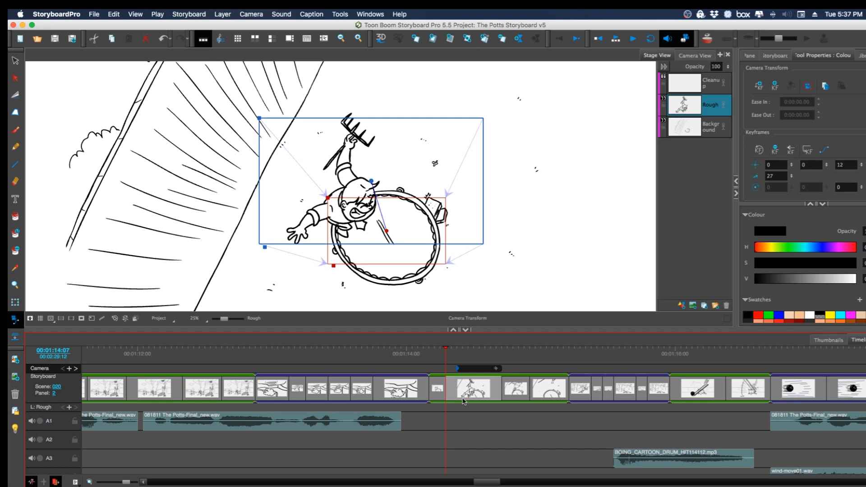
click(372, 193)
mouse_move(373, 193)
mouse_down()
mouse_move(376, 202)
mouse_move(379, 154)
mouse_move(388, 164)
mouse_move(378, 174)
mouse_move(392, 164)
mouse_move(382, 206)
mouse_move(421, 168)
mouse_move(391, 164)
mouse_move(373, 195)
mouse_up()
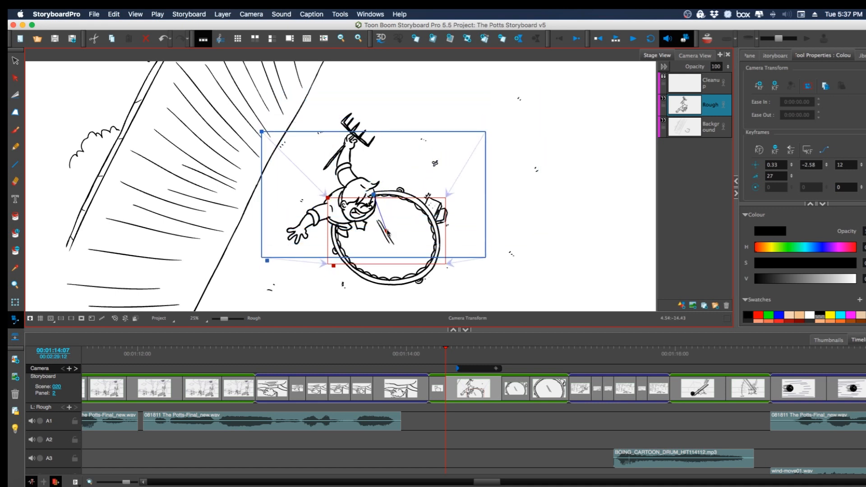
Move the end keyframe's camera frame to 2.73, -10.31, enlarge it to 9.37 and rotate it to -17.71 degrees.
drag(387, 231, 391, 235)
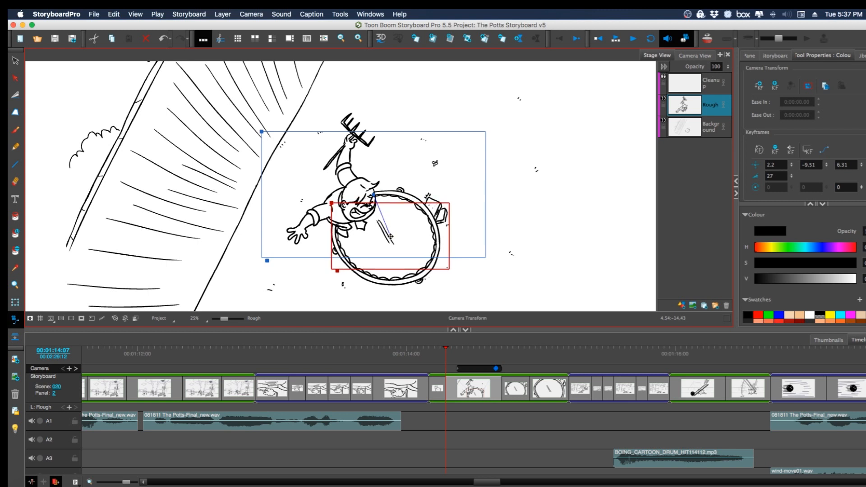
drag(331, 196, 307, 177)
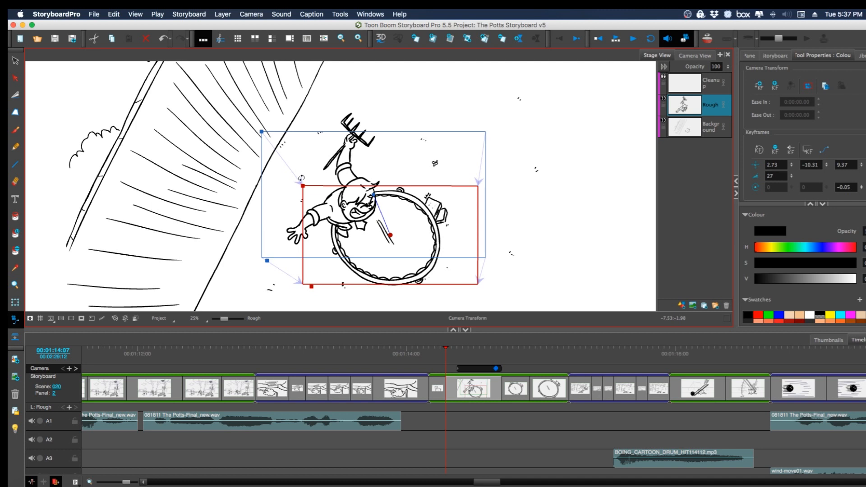
drag(301, 177, 323, 153)
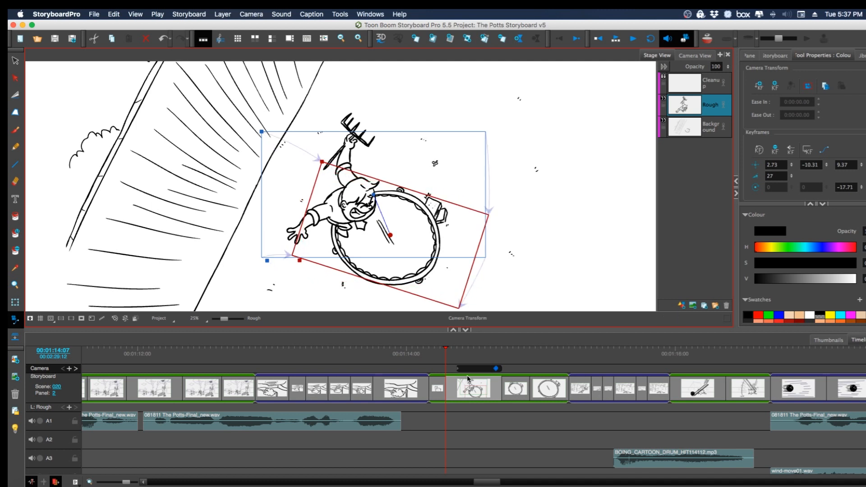
From 00:01:14:09, shrink the end keyframe's camera frame to 4.33 and bring the playhead to that keyframe.
drag(440, 356, 461, 412)
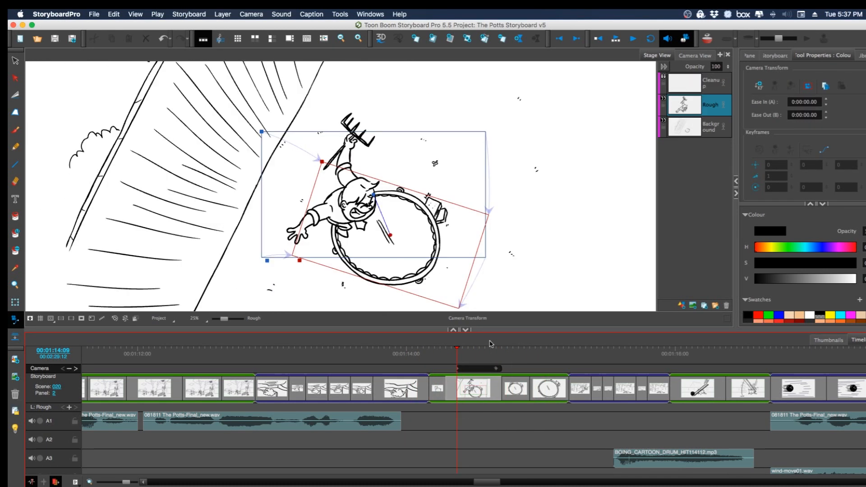
drag(322, 162, 358, 200)
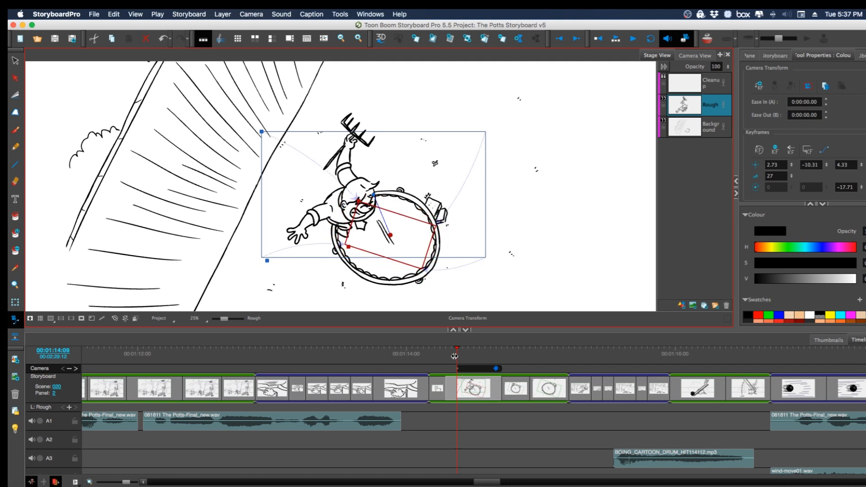
drag(454, 356, 500, 387)
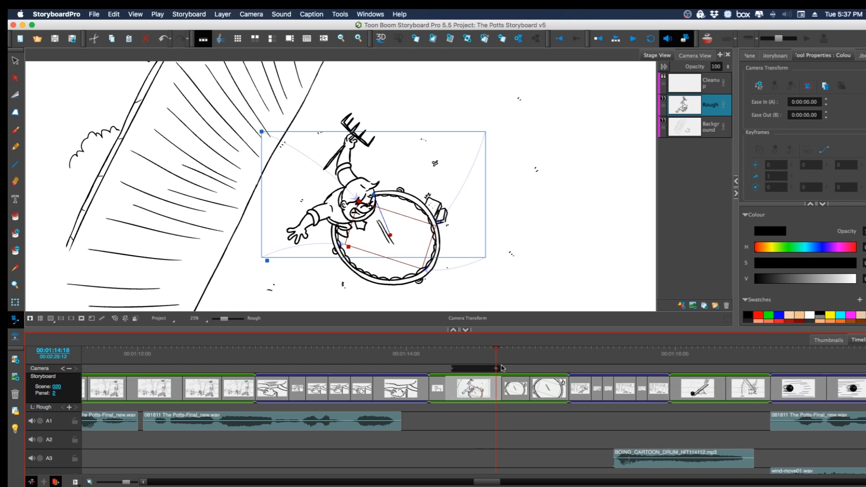
Lengthen panel 2 by about four frames, then resize the end keyframe's camera frame to 4.76 and rotate it to -1.02 degrees.
drag(501, 378, 528, 399)
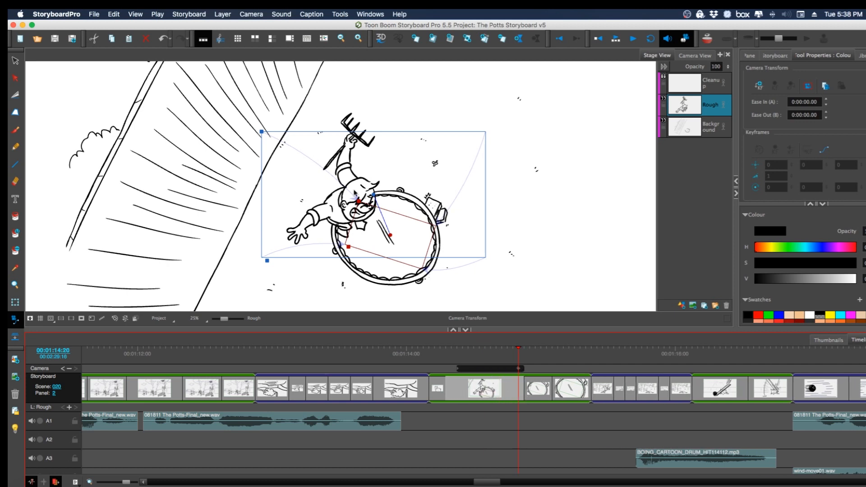
drag(357, 199, 352, 217)
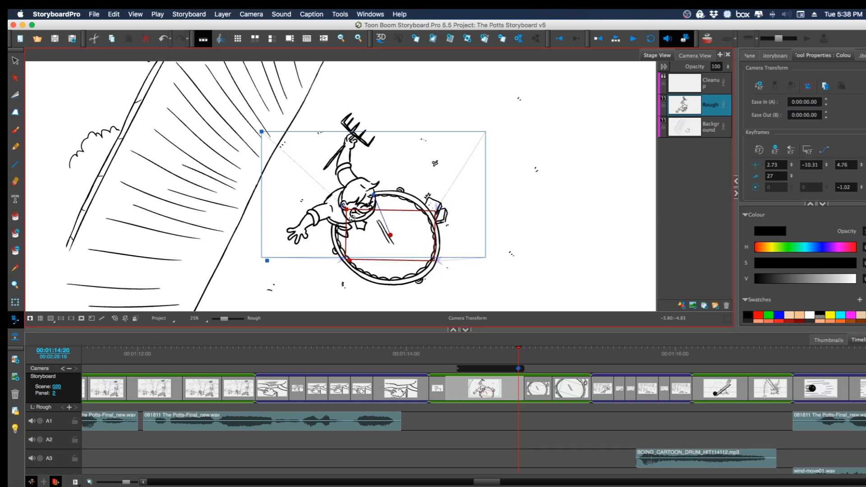
Rotate the end keyframe's camera frame to 0.04 degrees and shift that keyframe about five frames earlier.
drag(344, 211, 347, 210)
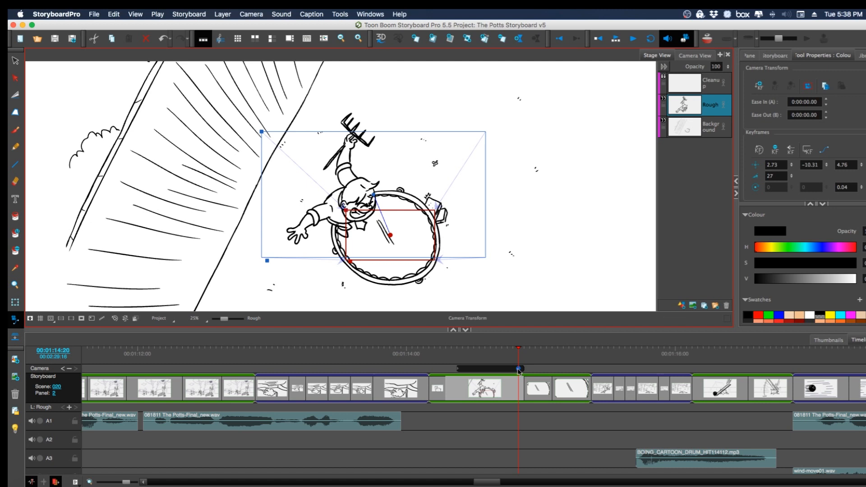
drag(518, 369, 491, 369)
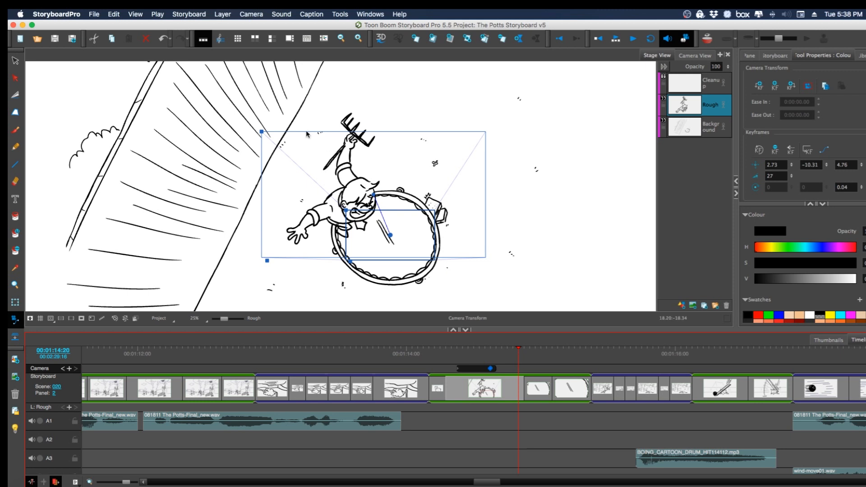
Switch the camera keyframes sync mode to None and shorten panel 2 of scene 020 by about six frames in total.
click(252, 14)
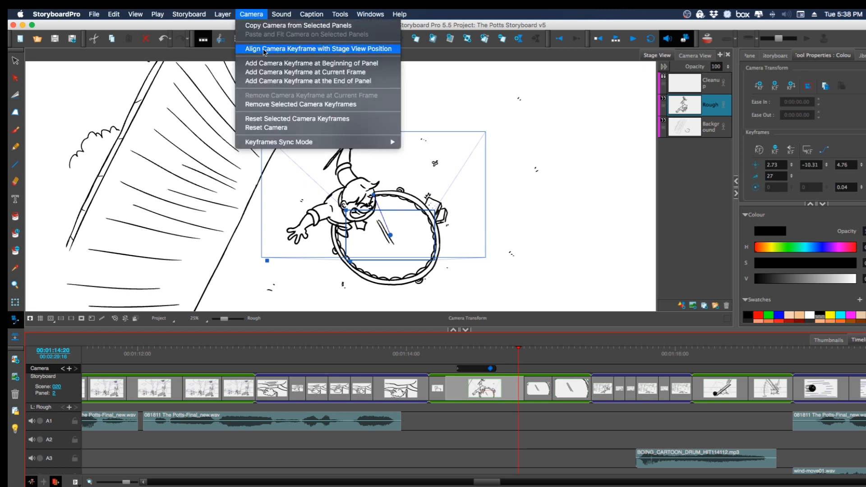
mouse_move(307, 144)
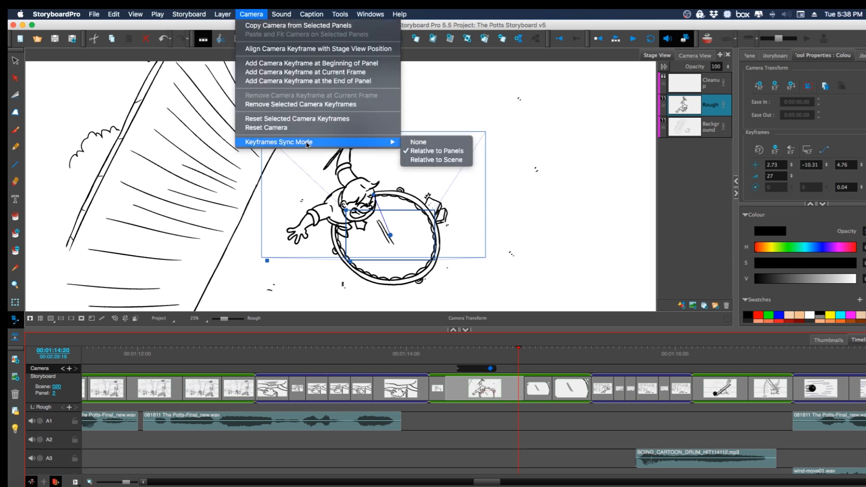
click(448, 146)
mouse_move(523, 388)
mouse_down()
mouse_move(541, 388)
mouse_move(512, 389)
mouse_up()
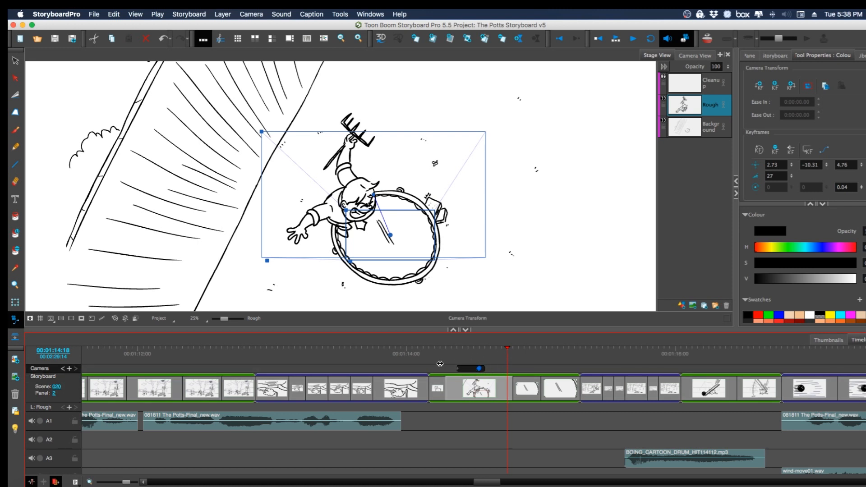
click(397, 376)
click(496, 388)
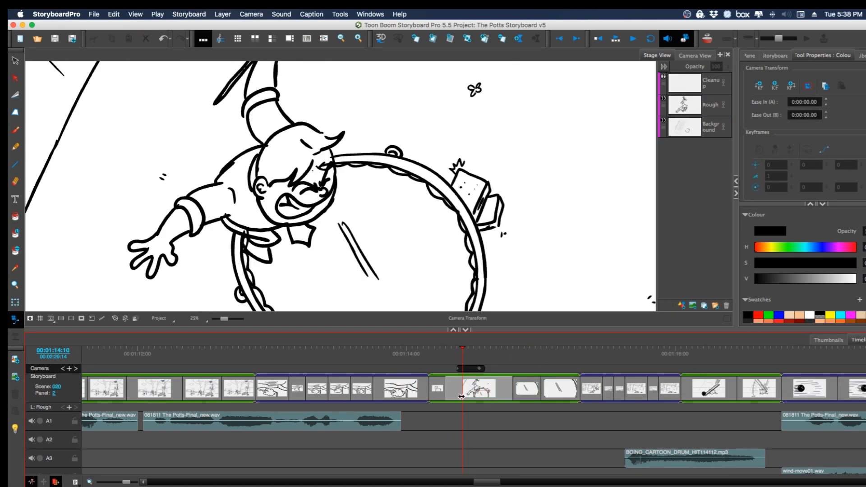
drag(512, 383, 488, 387)
Play back the camera move starting from 00:01:13:02 and stop in scene 021.
click(445, 356)
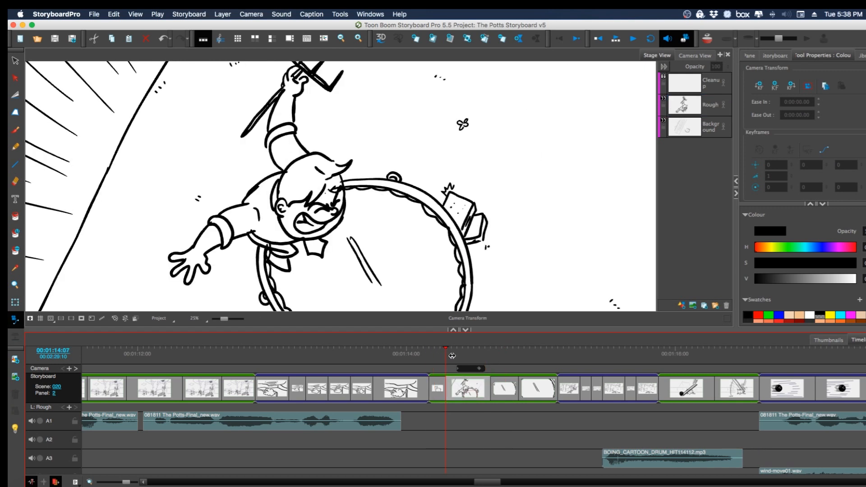
drag(452, 356, 283, 384)
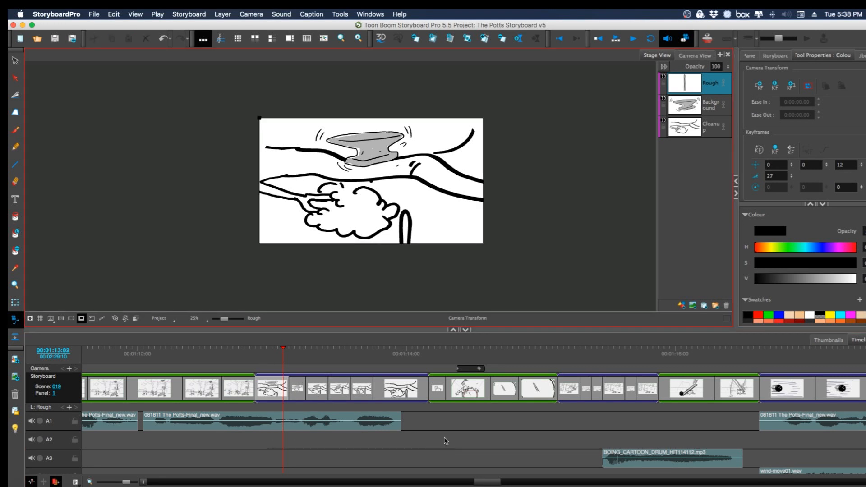
key(Return)
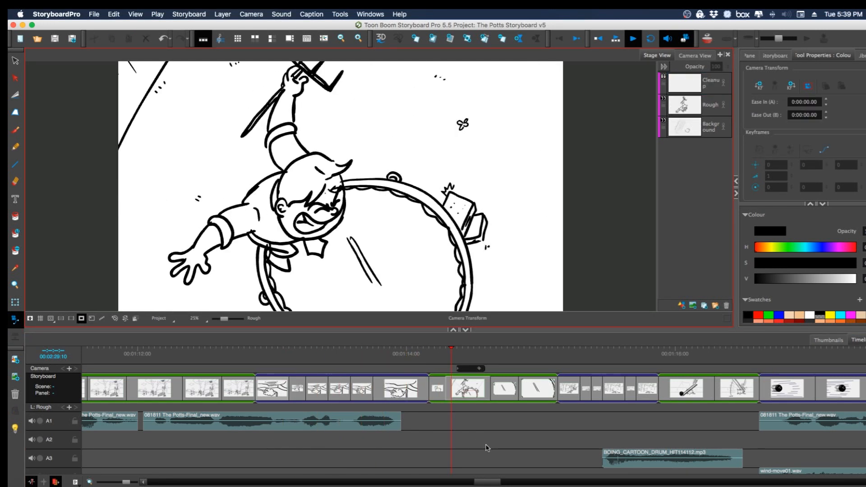
key(Return)
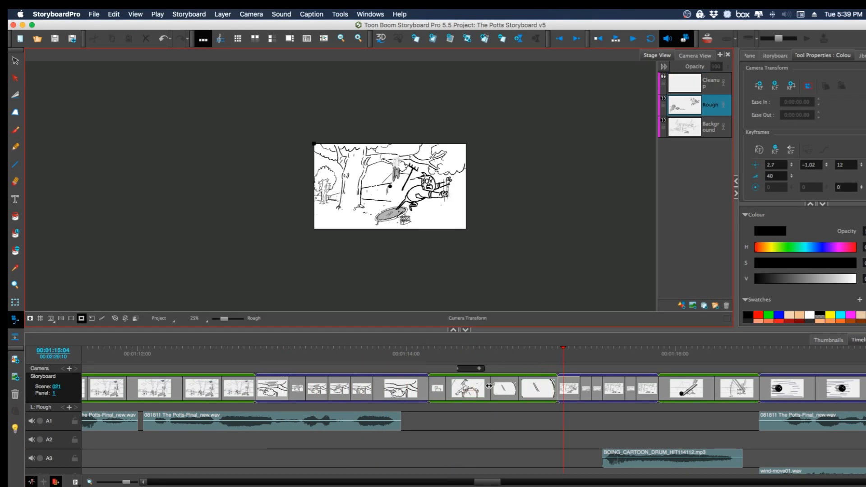
Shift scene 020's end camera keyframe two frames later and play back from 00:01:13:23.
click(491, 369)
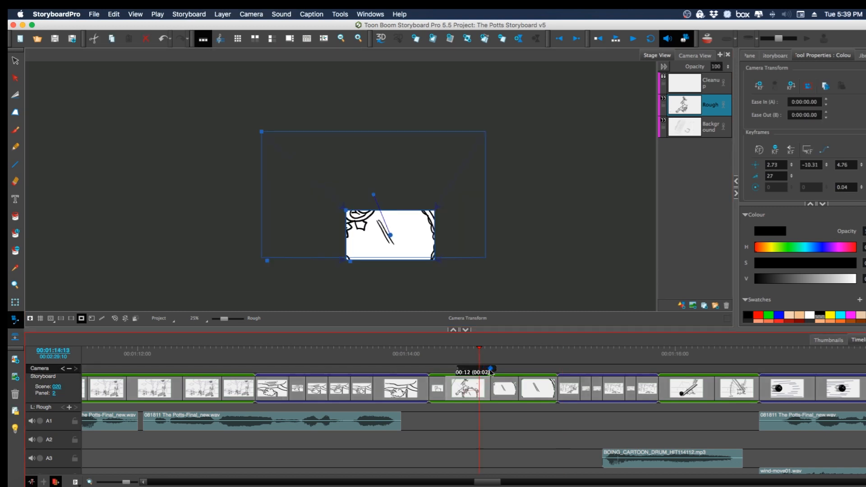
click(396, 360)
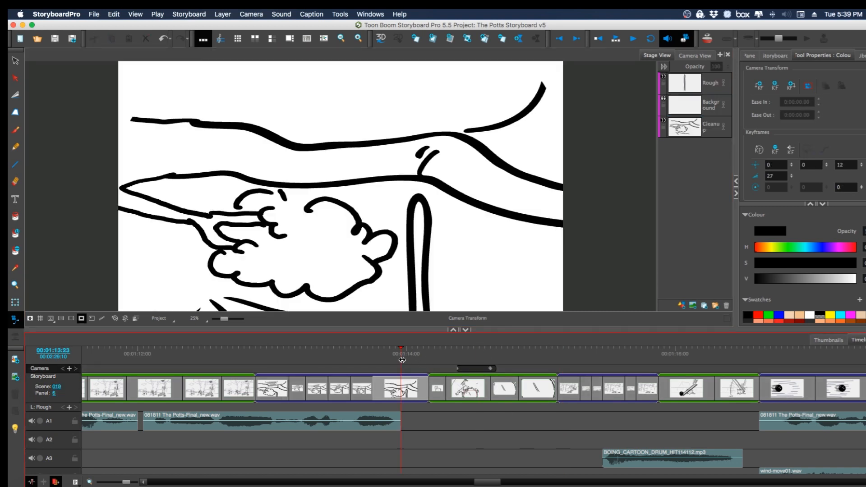
key(Return)
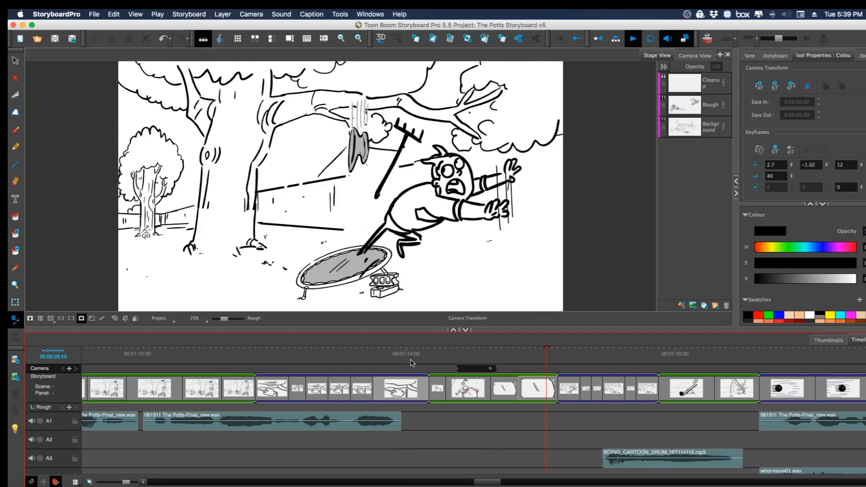
Shorten panel 2 of scene 020 by about two frames and panel 4 by about four frames.
drag(491, 384, 474, 383)
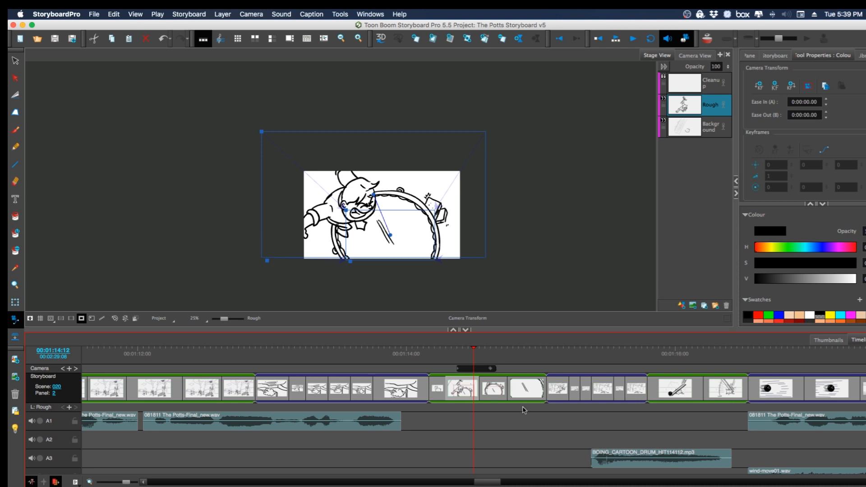
drag(546, 388, 522, 388)
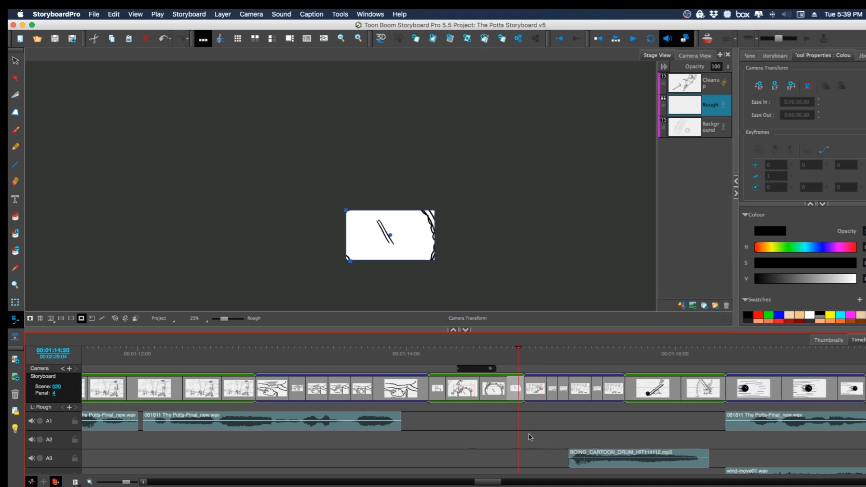
Set the camera keyframes sync mode to Relative to Panels.
click(257, 15)
mouse_move(296, 142)
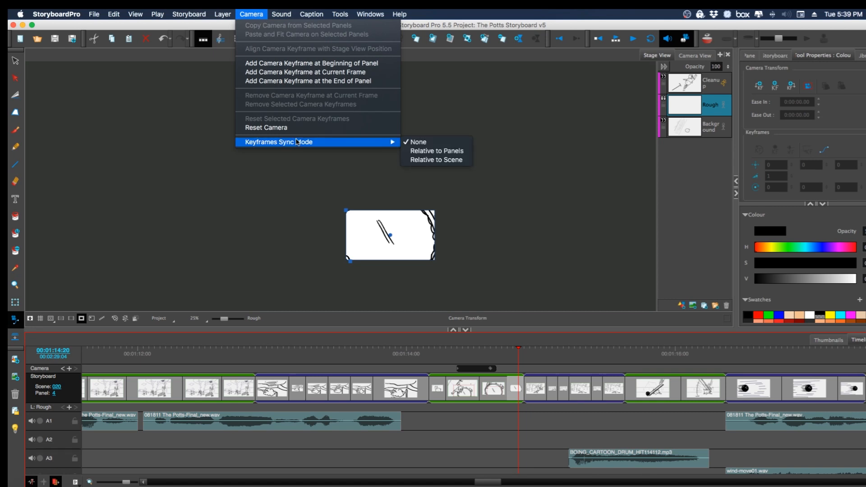
click(458, 151)
Trim panel 3 by about two frames, move the end camera keyframe to frame 15 of scene 020 and play it back.
mouse_move(505, 384)
mouse_down()
mouse_move(502, 392)
mouse_move(501, 372)
mouse_move(511, 373)
mouse_up()
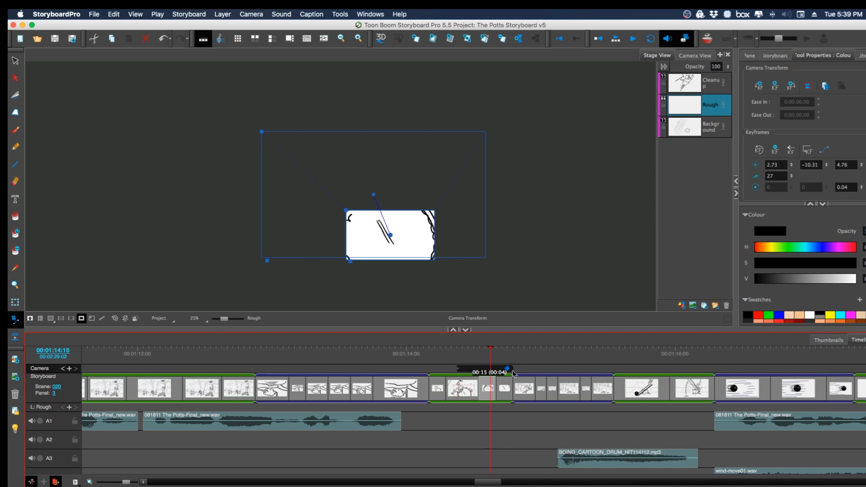
drag(459, 353, 401, 383)
key(space)
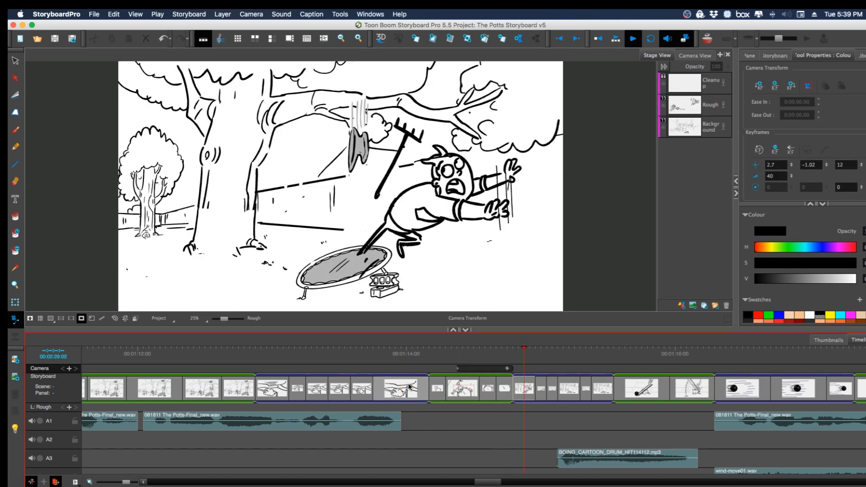
Scrub through scene 020's shortened panels and replay the camera move from just before the scene.
drag(541, 356, 473, 384)
click(503, 397)
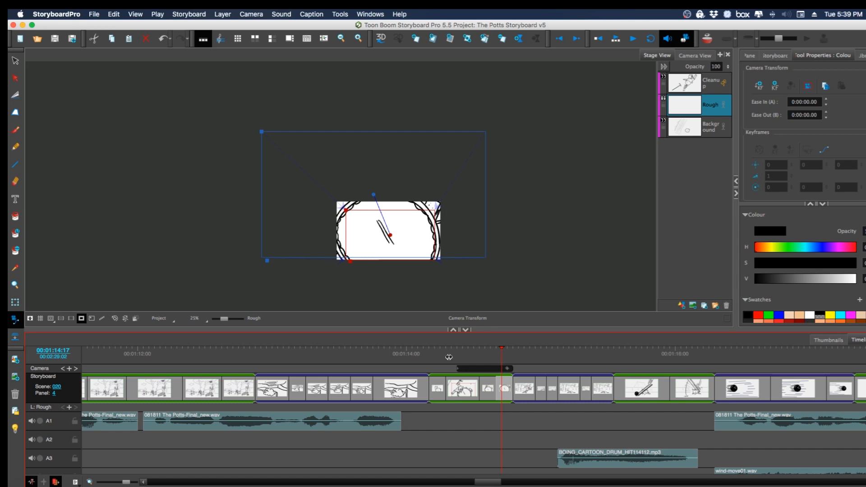
drag(450, 358, 415, 381)
key(Return)
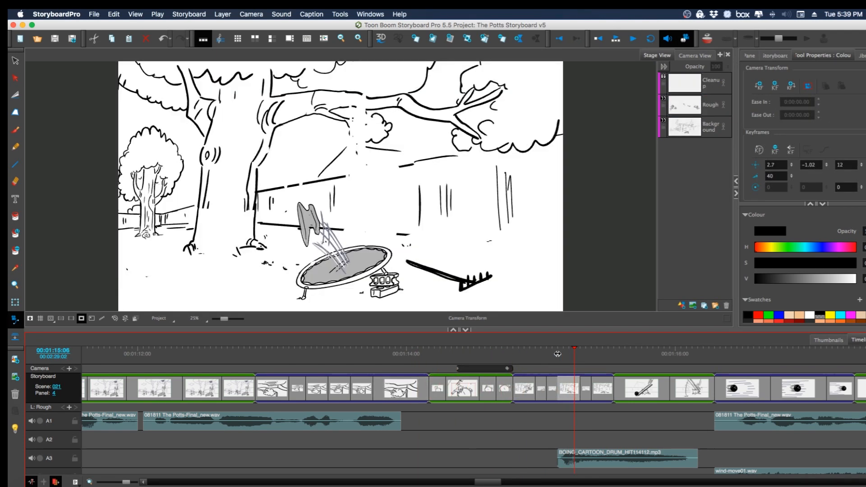
Select the first camera keyframe at 00:01:14:09 and set its Ease In to 0:00:00.08.
click(462, 358)
drag(462, 358, 457, 358)
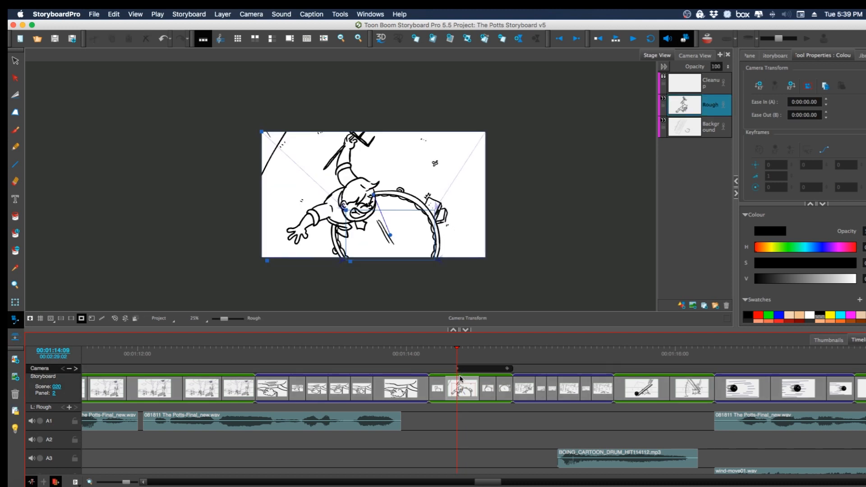
click(458, 369)
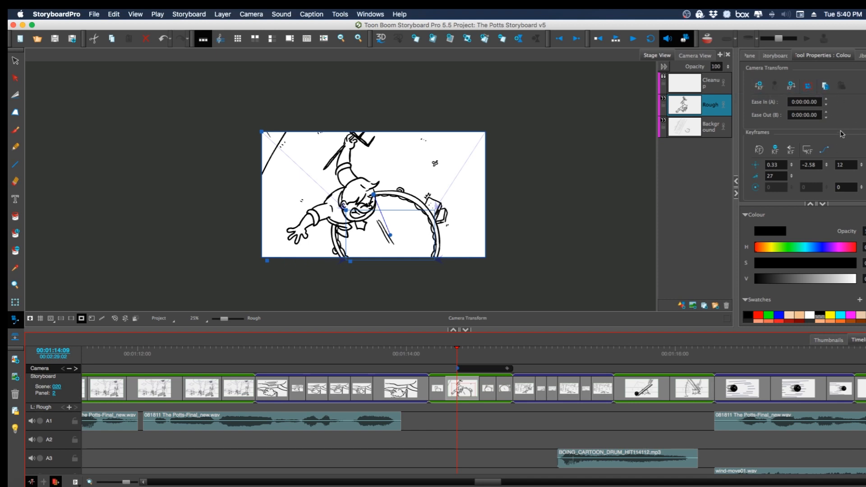
click(829, 108)
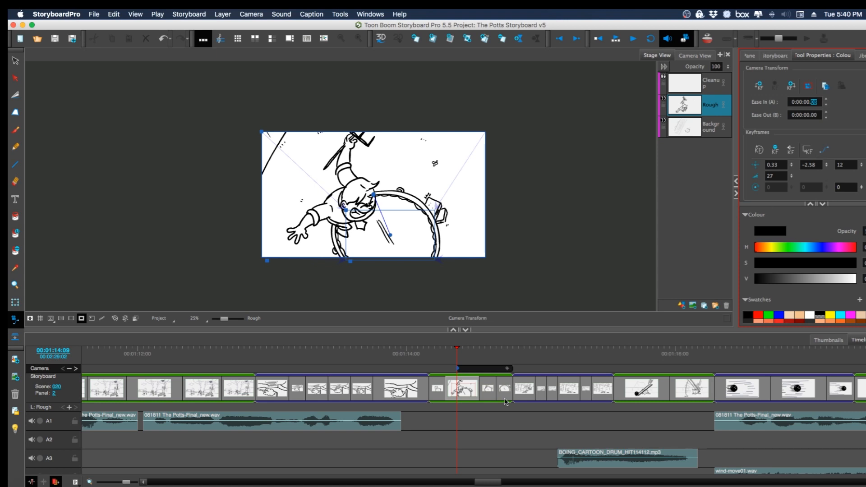
Replay the eased camera move from 00:01:14:03, scrub through it and return the playhead to the first keyframe.
click(423, 348)
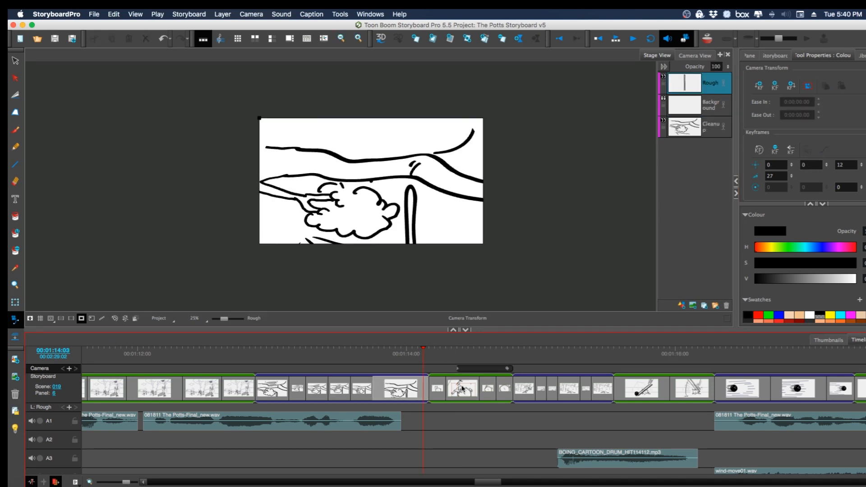
key(Return)
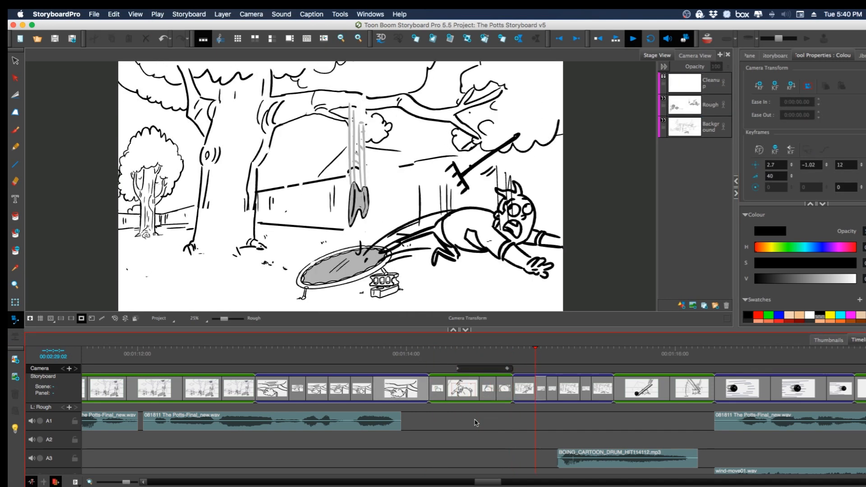
key(Return)
drag(559, 352, 446, 389)
click(412, 399)
key(Return)
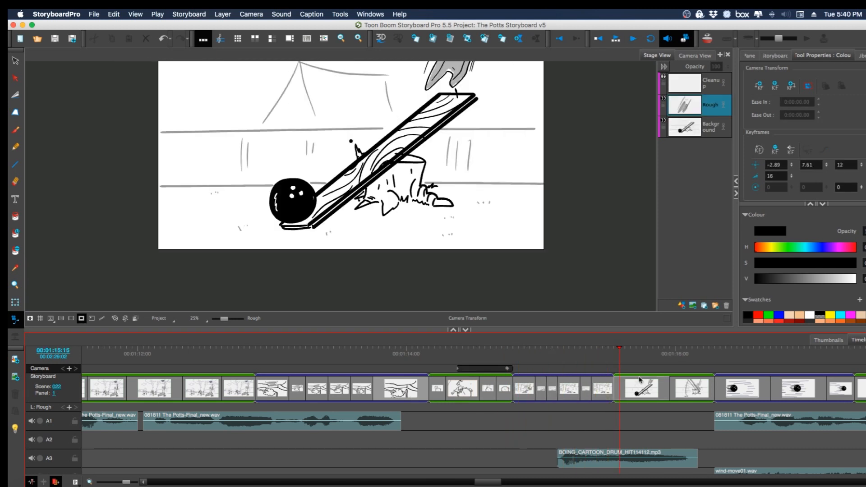
click(402, 378)
drag(403, 378, 561, 393)
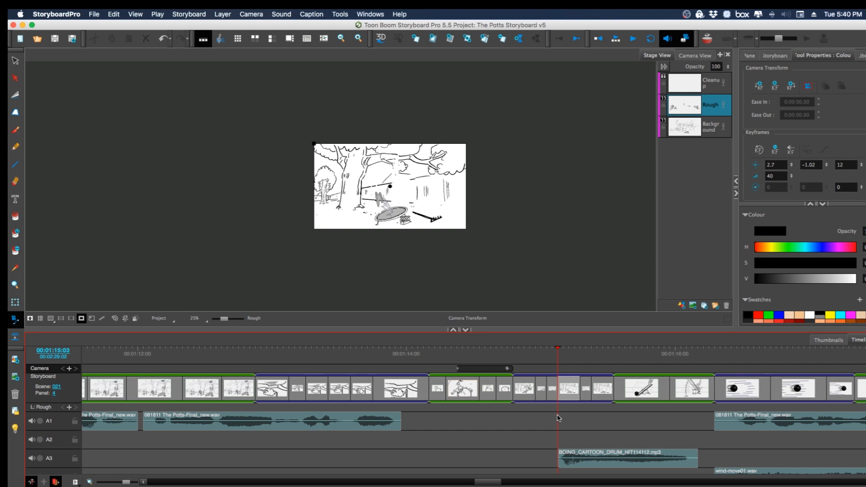
drag(452, 377, 460, 393)
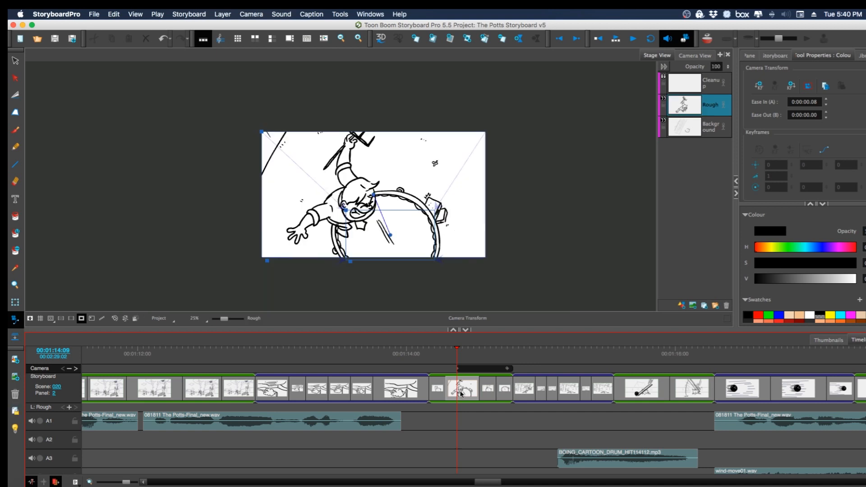
Try clearing all camera keyframes from scene 020, and undo the removal.
click(809, 87)
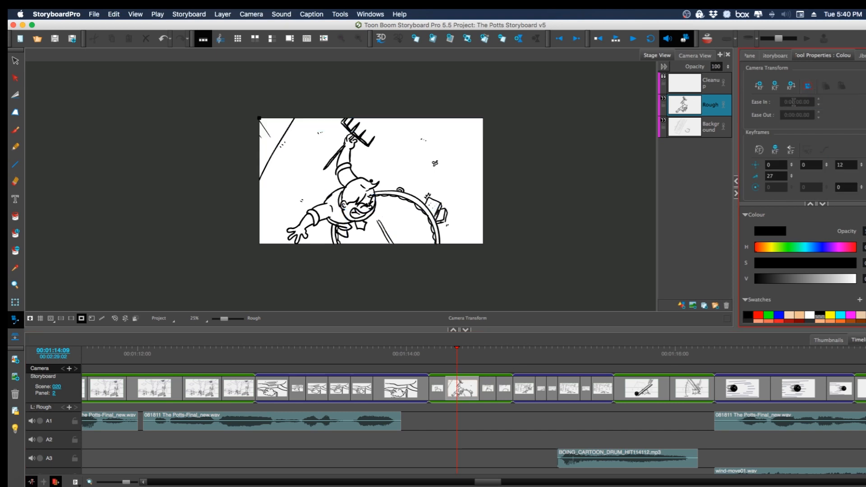
key(super+z)
Select the end camera keyframe and save the project, accepting its conversion to Storyboard Pro 5.
click(507, 369)
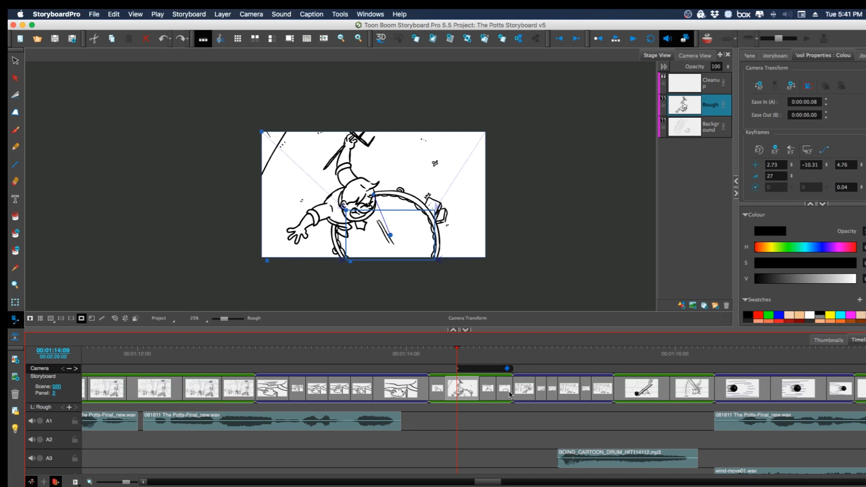
key(super+s)
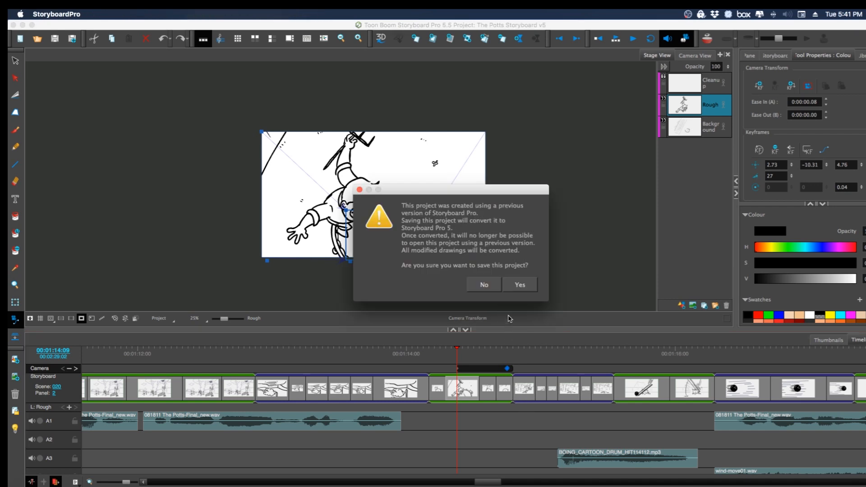
click(518, 286)
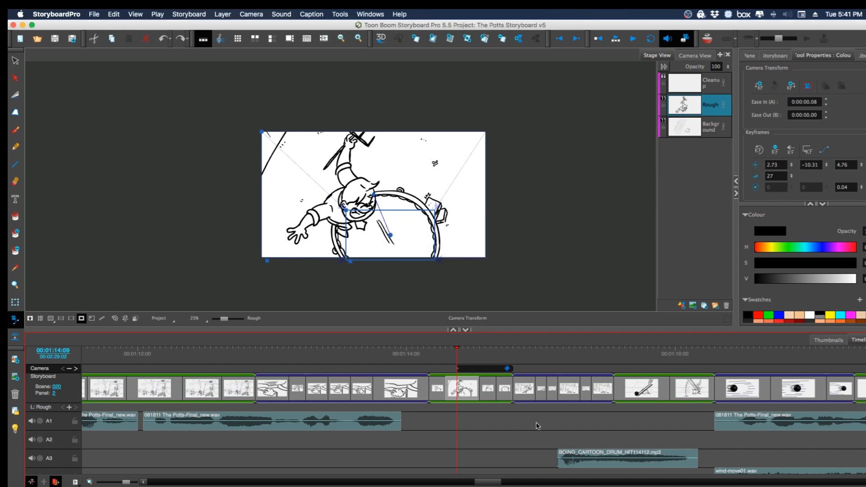
Delete scene 020's end camera keyframe and its remaining first keyframe.
click(527, 406)
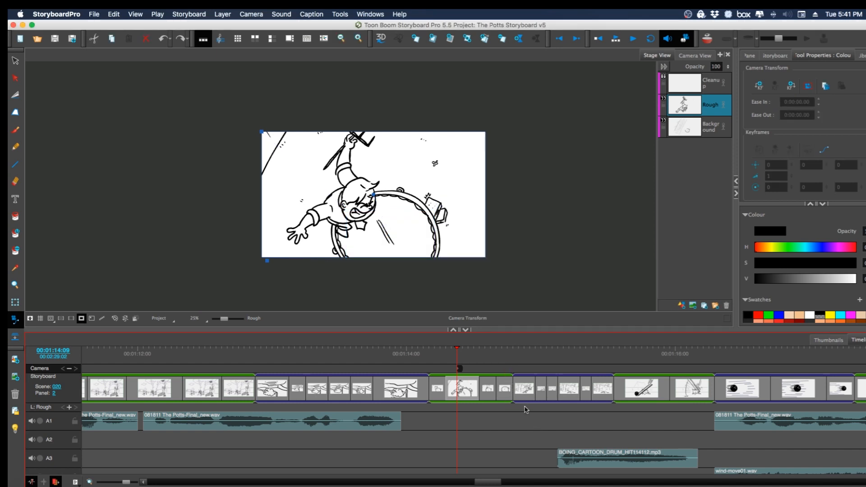
click(467, 395)
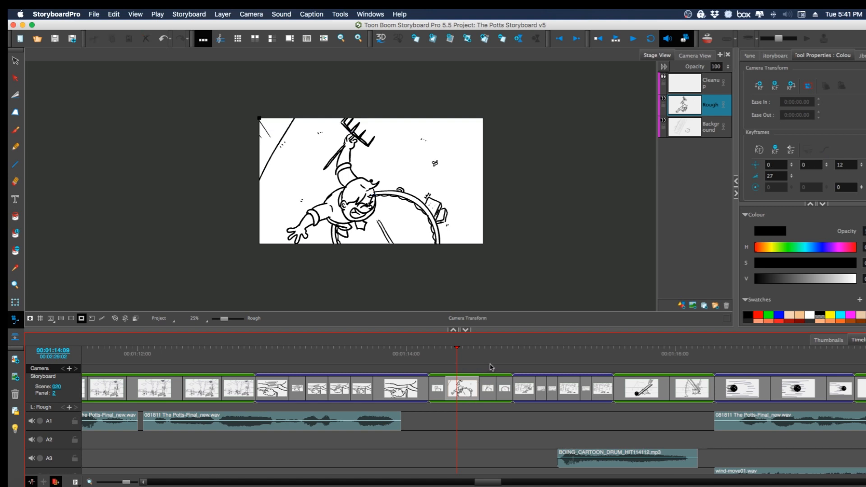